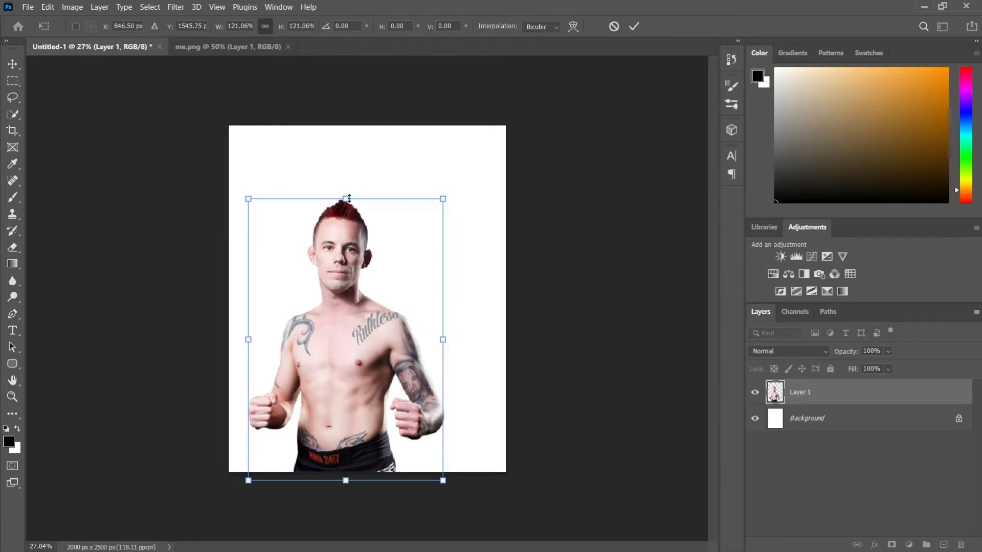
# - Enlarge the man's cut-out to about 135.5% and center it on the canvas with its lower edge at the canvas bottom
pyautogui.moveTo(350, 199); pyautogui.dragTo(355, 162)
pyautogui.moveTo(326, 294); pyautogui.dragTo(377, 263)
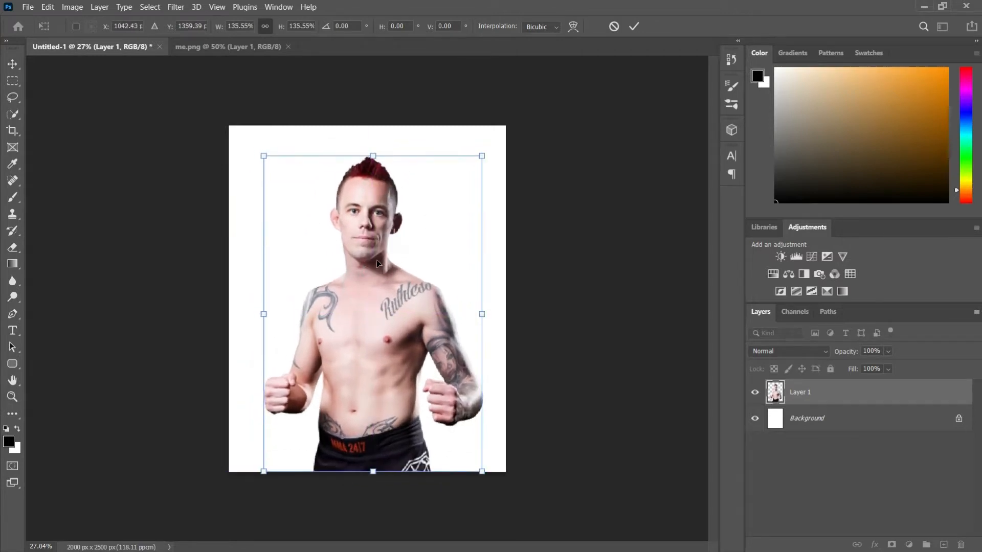
pyautogui.press('Return')
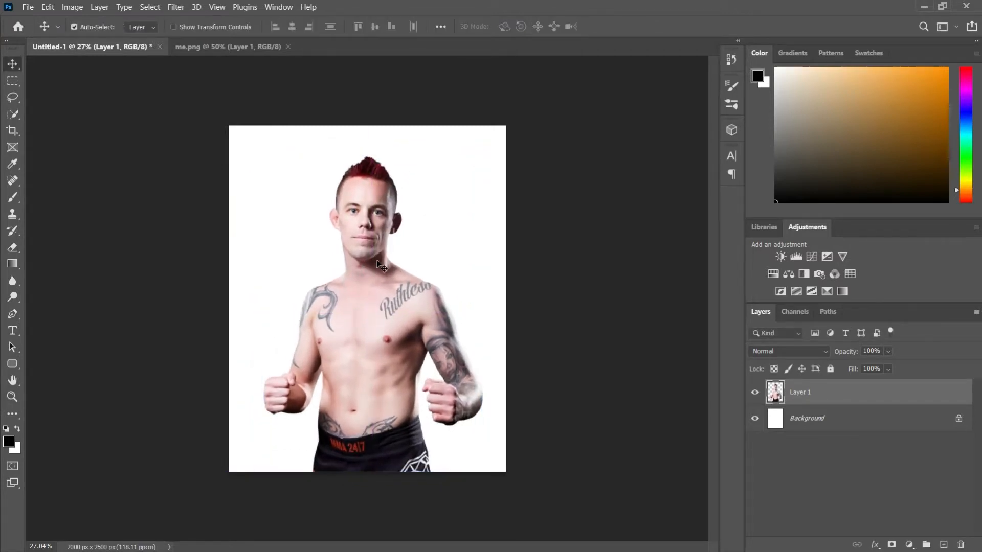
# - Flip the man's cut-out horizontally
pyautogui.hotkey('ctrl', 't')
pyautogui.rightClick(377, 262)
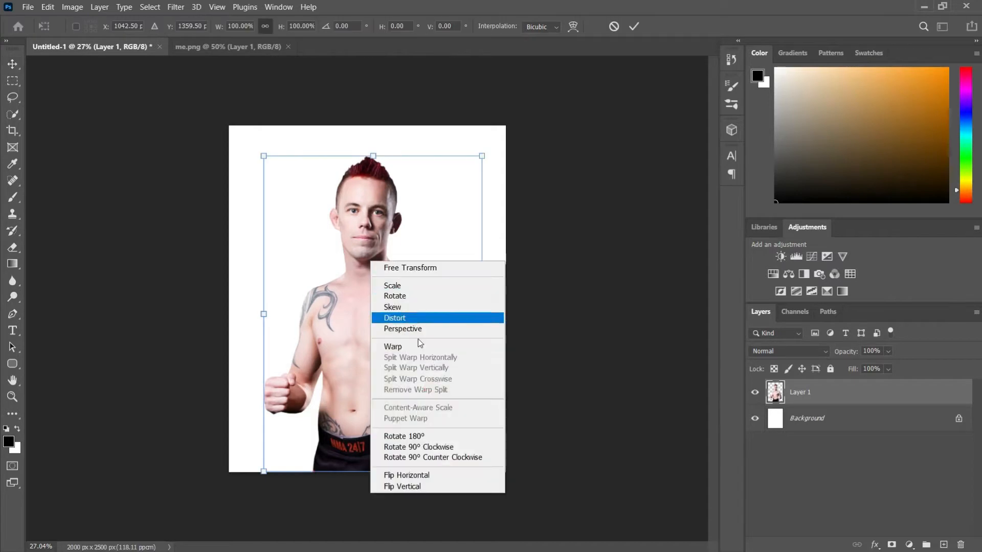
pyautogui.click(443, 476)
pyautogui.press('Return')
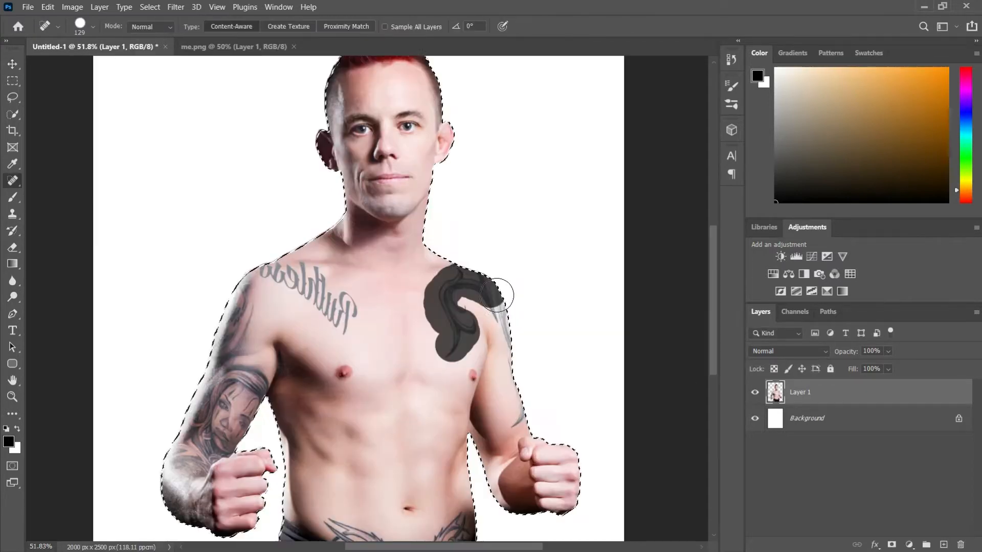
# - Remove the shoulder tattoo and the lettering tattoo from the chest with the content-aware Spot Healing Brush
pyautogui.moveTo(501, 289)
pyautogui.mouseDown()
pyautogui.moveTo(522, 329)
pyautogui.moveTo(629, 327)
pyautogui.mouseUp()
pyautogui.moveTo(528, 319); pyautogui.dragTo(528, 319)
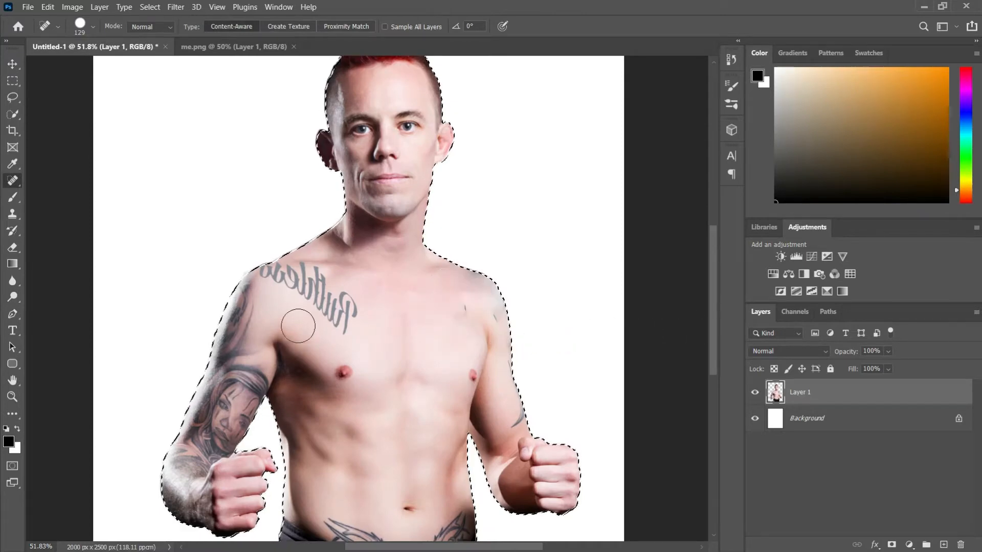
pyautogui.moveTo(353, 322); pyautogui.dragTo(263, 268)
pyautogui.scroll(-3, 534, 408)
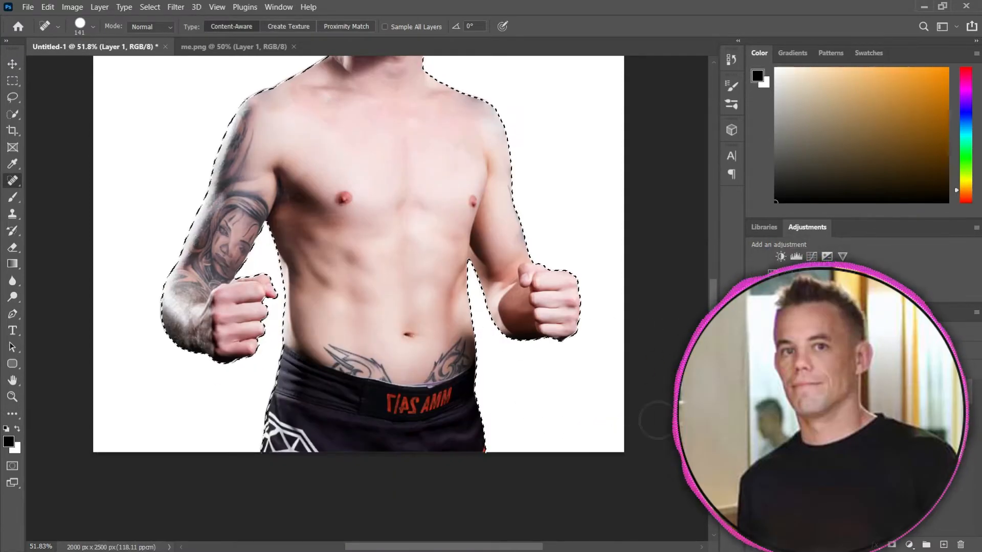
# - Remove both tattoos at the waist above the trouser line with the Spot Healing Brush
pyautogui.moveTo(390, 339); pyautogui.dragTo(496, 367)
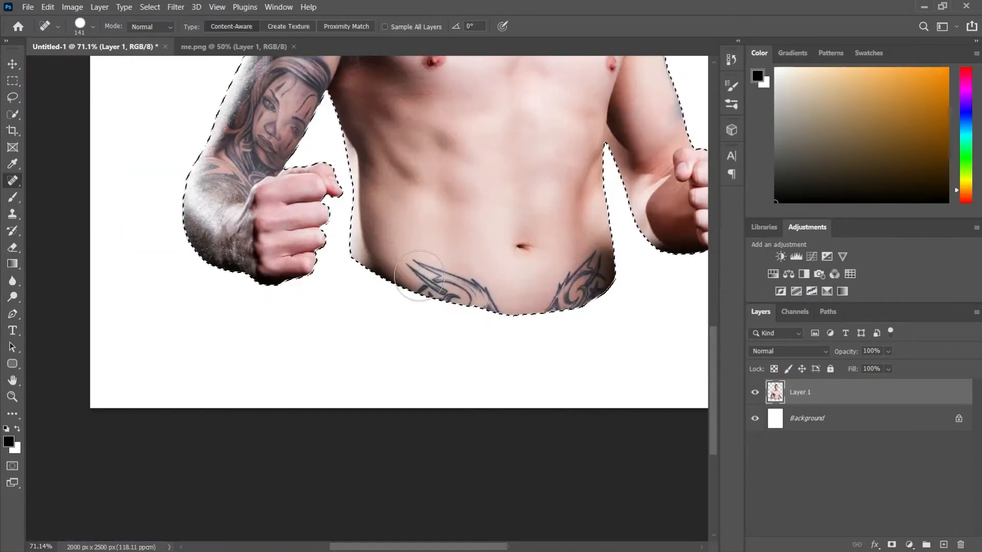
pyautogui.moveTo(421, 274)
pyautogui.mouseDown()
pyautogui.moveTo(498, 316)
pyautogui.moveTo(571, 306)
pyautogui.moveTo(603, 268)
pyautogui.moveTo(584, 287)
pyautogui.moveTo(583, 306)
pyautogui.mouseUp()
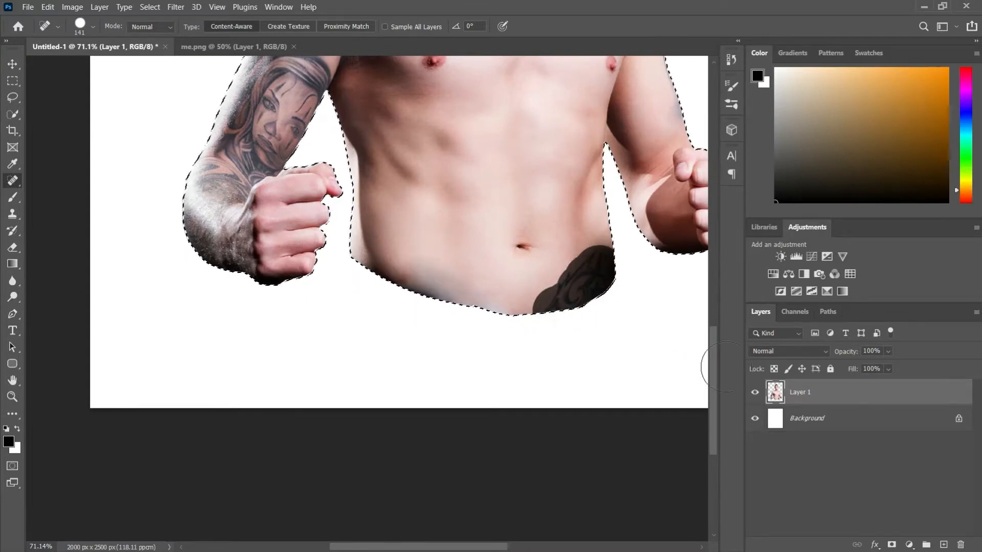
pyautogui.scroll(-3, 585, 340)
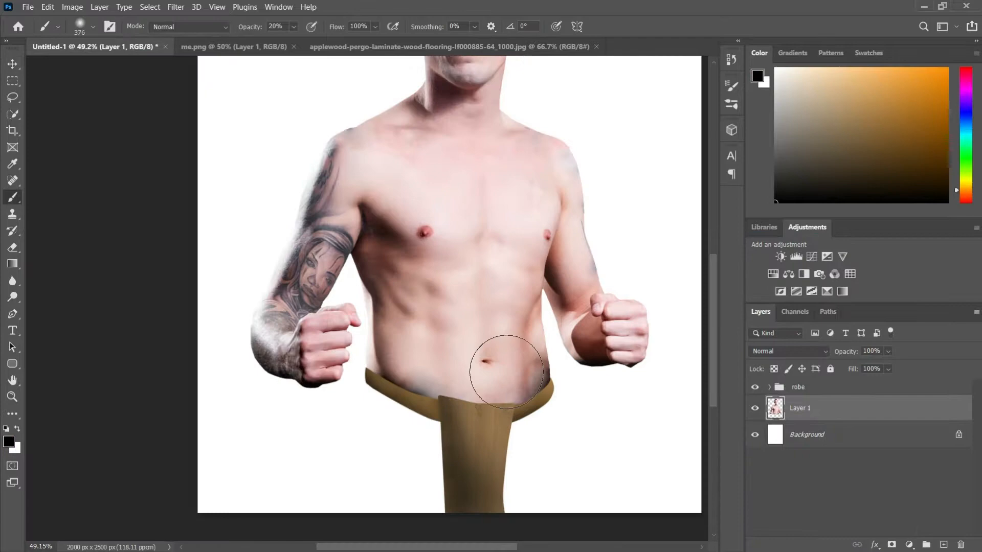
# - Warp the bare skin patch on Layer 7 to fit the forehead and scalp so that it covers the hair
pyautogui.press('p')
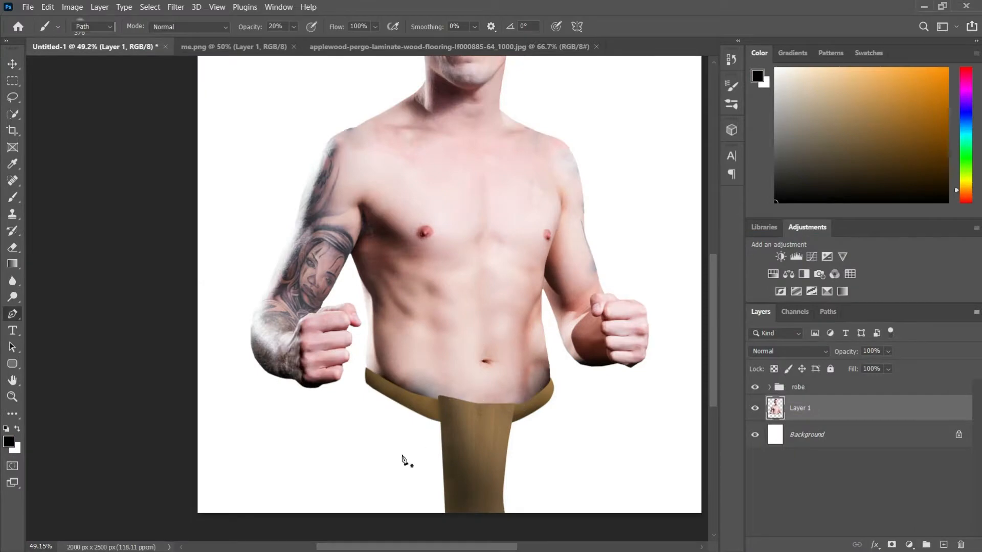
pyautogui.scroll(3, 407, 429)
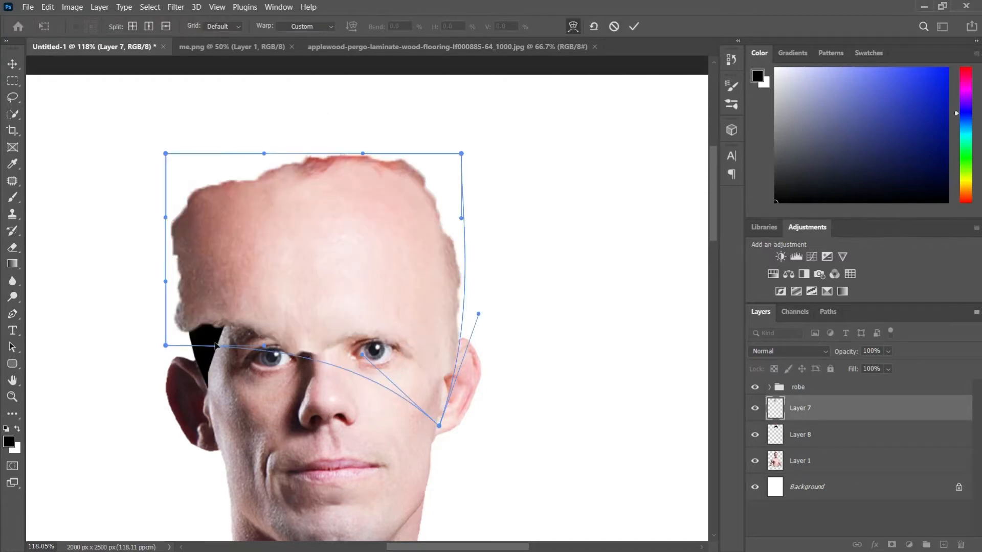
pyautogui.moveTo(164, 351); pyautogui.dragTo(206, 439)
pyautogui.moveTo(326, 361); pyautogui.dragTo(329, 331)
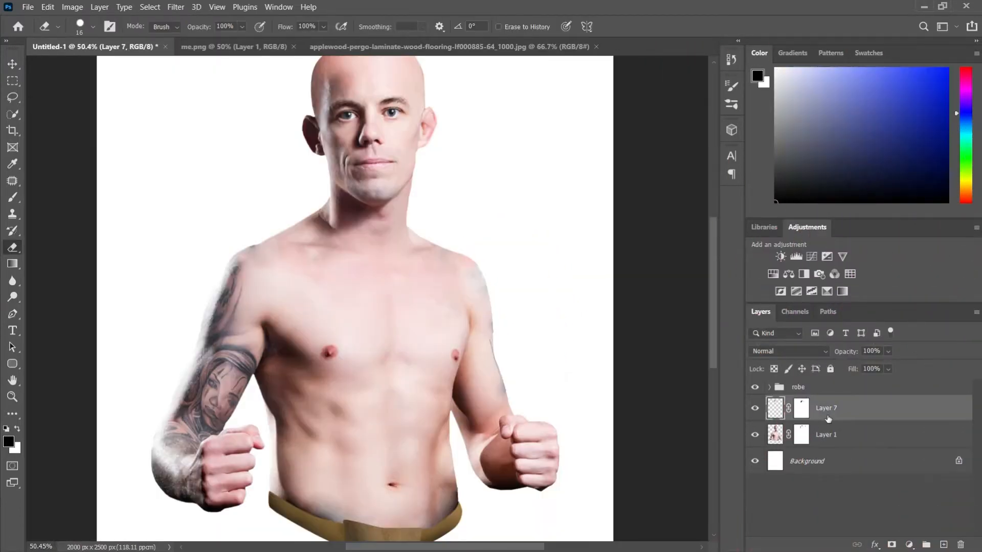
# - Combine Layer 7 and Layer 1 into one smart object and reshape the nose with Liquify so it is wide and flat
pyautogui.keyDown('shift'); pyautogui.click(849, 433); pyautogui.keyUp('shift')
pyautogui.rightClick(849, 433)
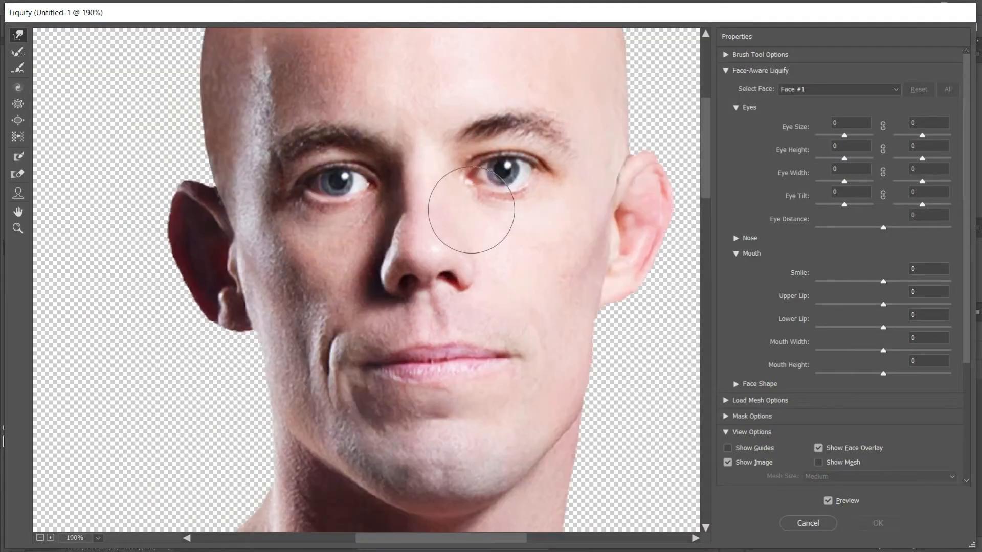
pyautogui.scroll(2, 522, 219)
pyautogui.scroll(-2, 567, 234)
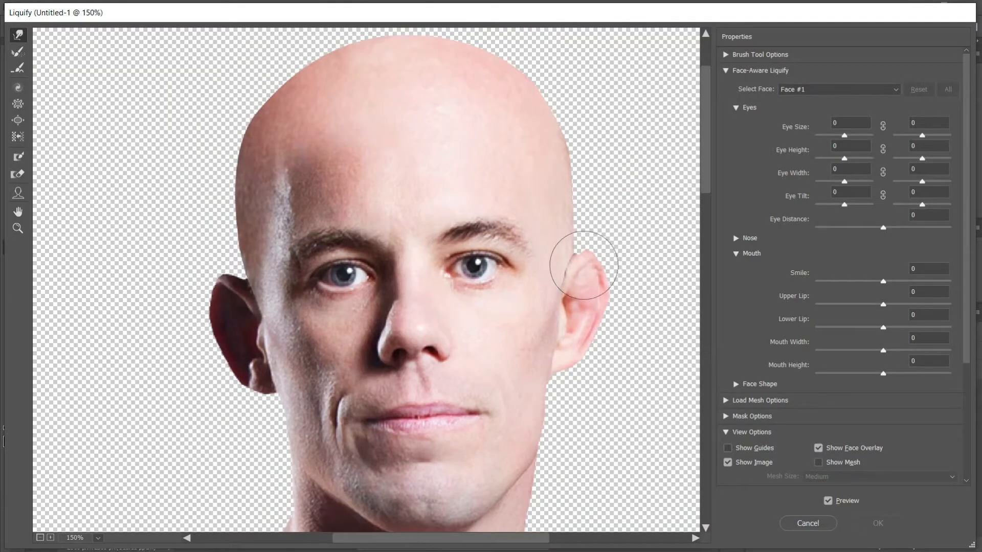
pyautogui.scroll(-3, 583, 265)
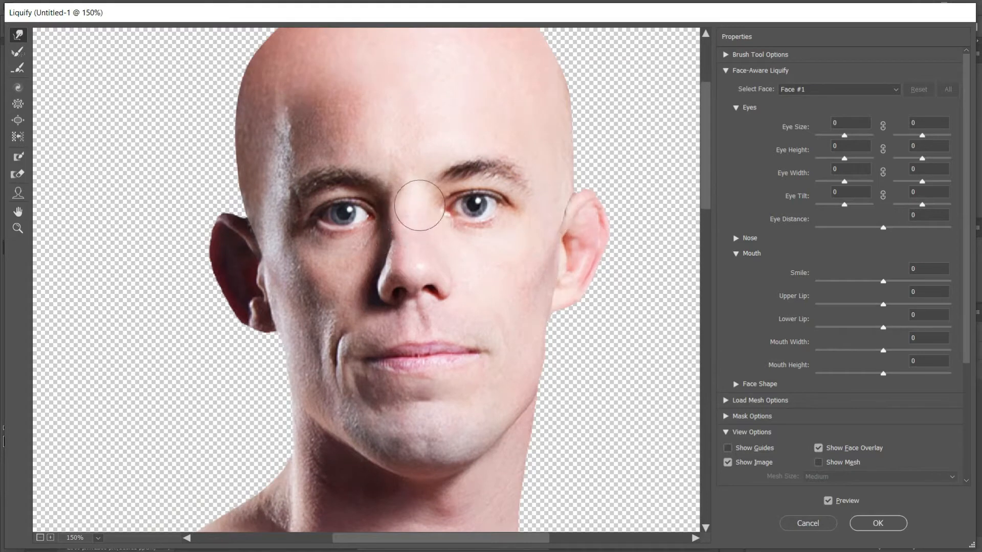
pyautogui.moveTo(415, 226)
pyautogui.mouseDown()
pyautogui.moveTo(405, 275)
pyautogui.moveTo(416, 262)
pyautogui.moveTo(423, 276)
pyautogui.mouseUp()
pyautogui.scroll(2, 467, 292)
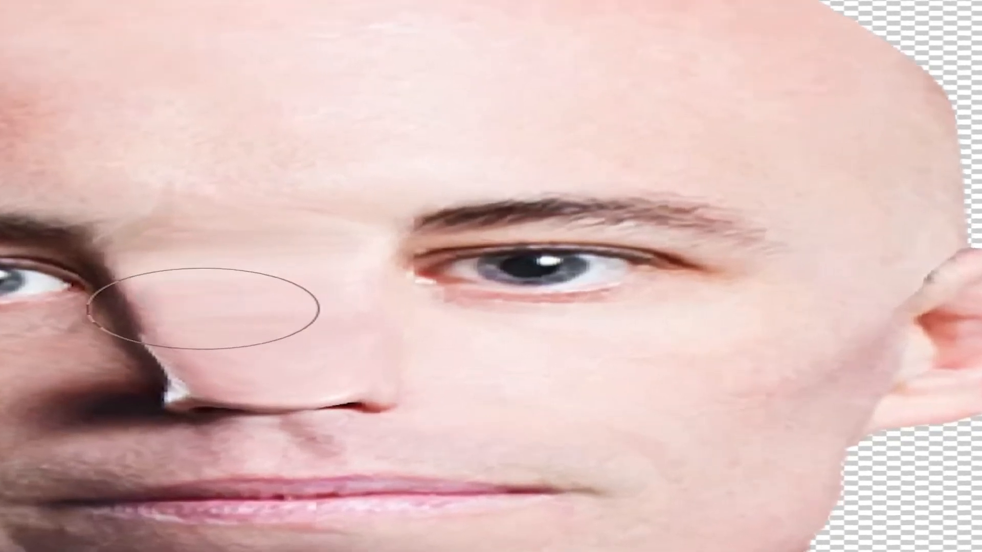
pyautogui.click(409, 307)
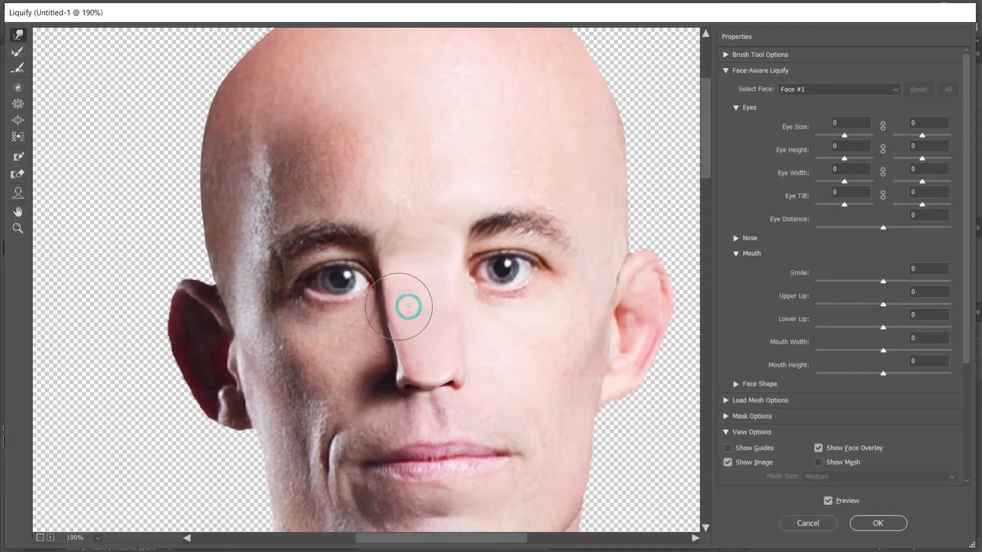
pyautogui.moveTo(421, 335); pyautogui.dragTo(415, 345)
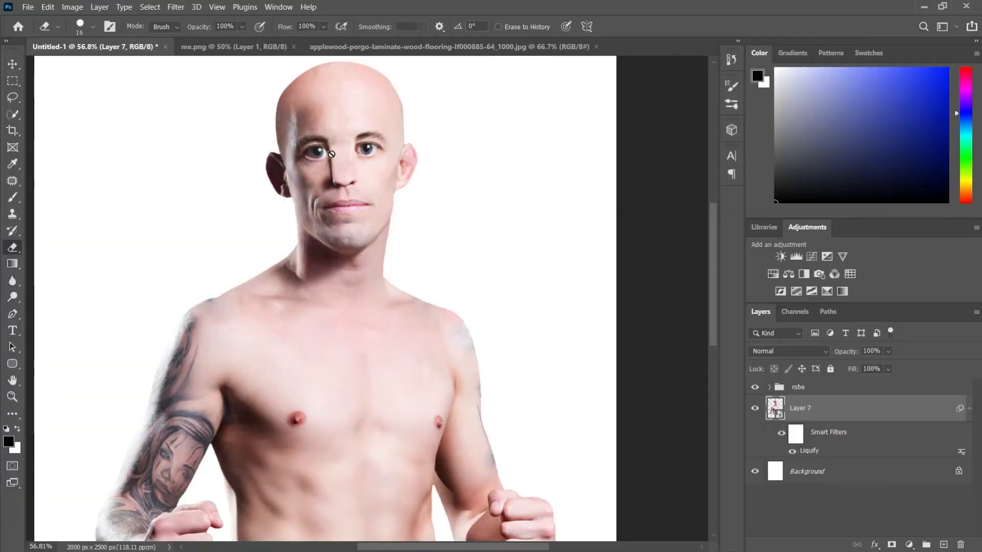
pyautogui.scroll(3, 500, 179)
pyautogui.scroll(6, 361, 217)
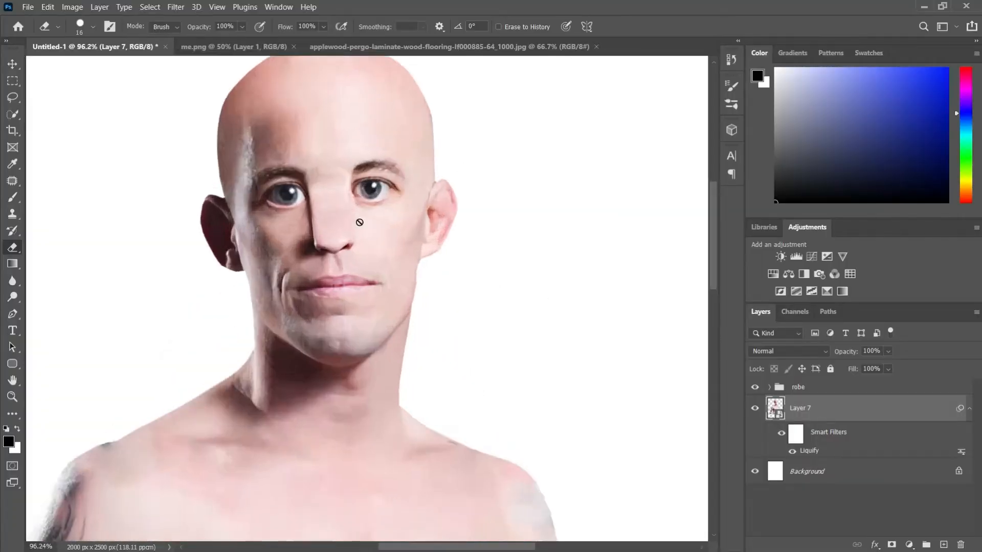
pyautogui.scroll(2, 460, 291)
pyautogui.scroll(2, 335, 256)
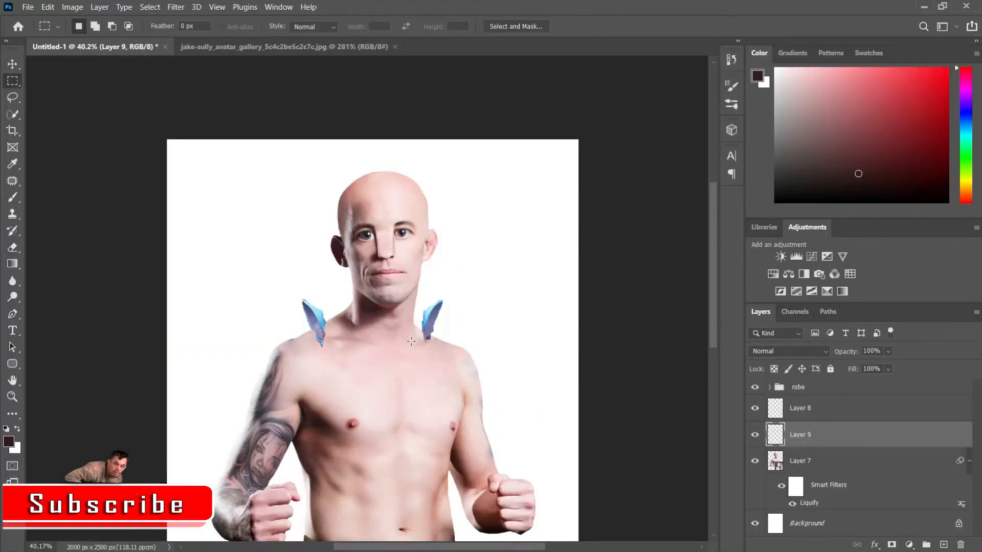
# - Separate the blue ear on the right from its pair with a rectangular selection and reposition it
pyautogui.moveTo(416, 281); pyautogui.dragTo(465, 344)
pyautogui.hotkey('ctrl', 'd')
pyautogui.moveTo(407, 372); pyautogui.dragTo(486, 259)
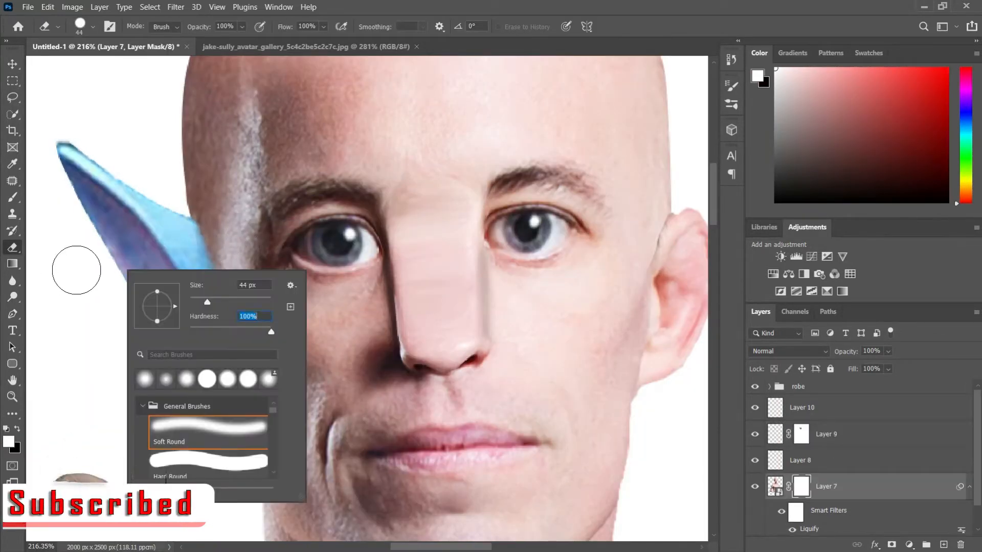
# - Erase the remaining parts of both original ears around the blue ears on Layer 7's mask with a 100% hardness eraser
pyautogui.press('Return')
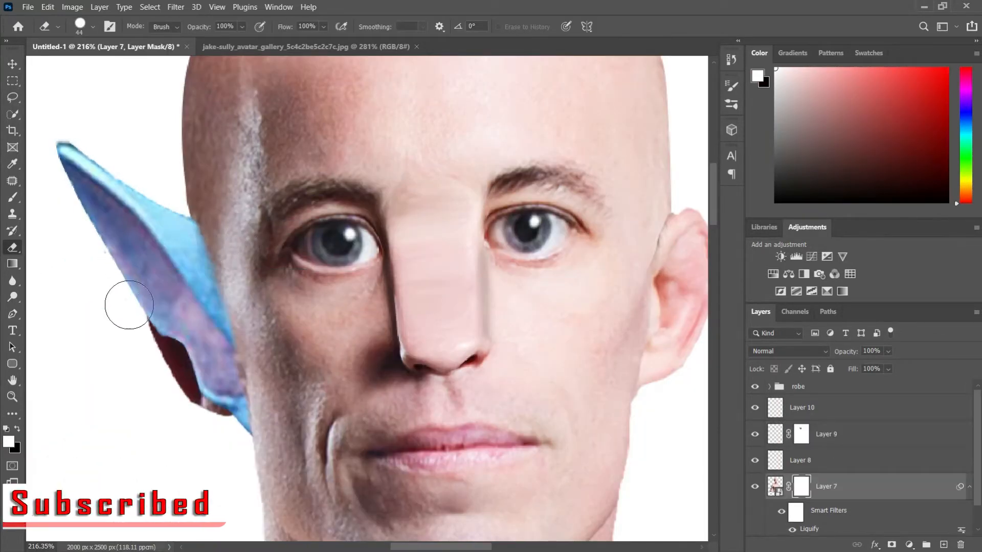
pyautogui.moveTo(125, 300); pyautogui.dragTo(196, 416)
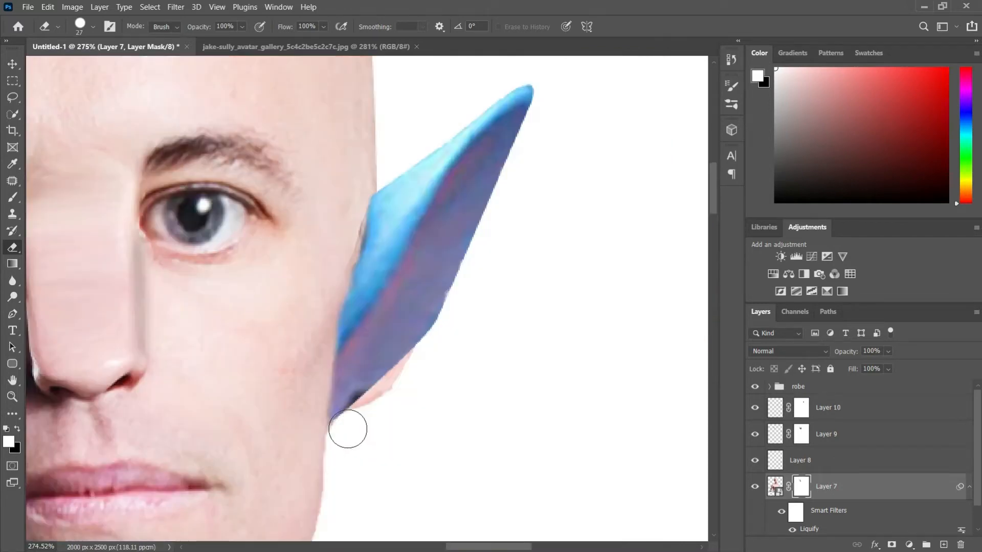
pyautogui.moveTo(349, 423); pyautogui.dragTo(382, 380)
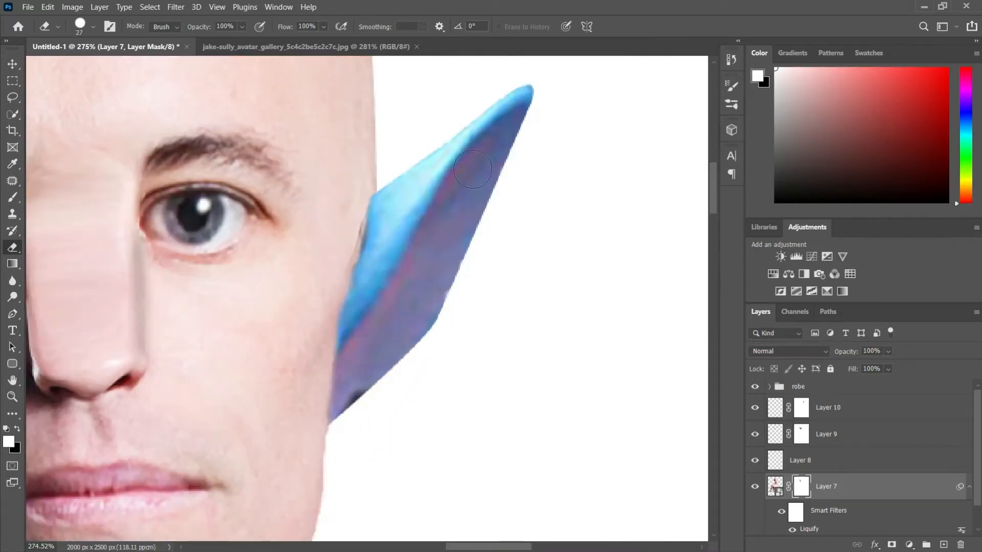
pyautogui.scroll(-10, 473, 169)
pyautogui.scroll(-5, 391, 435)
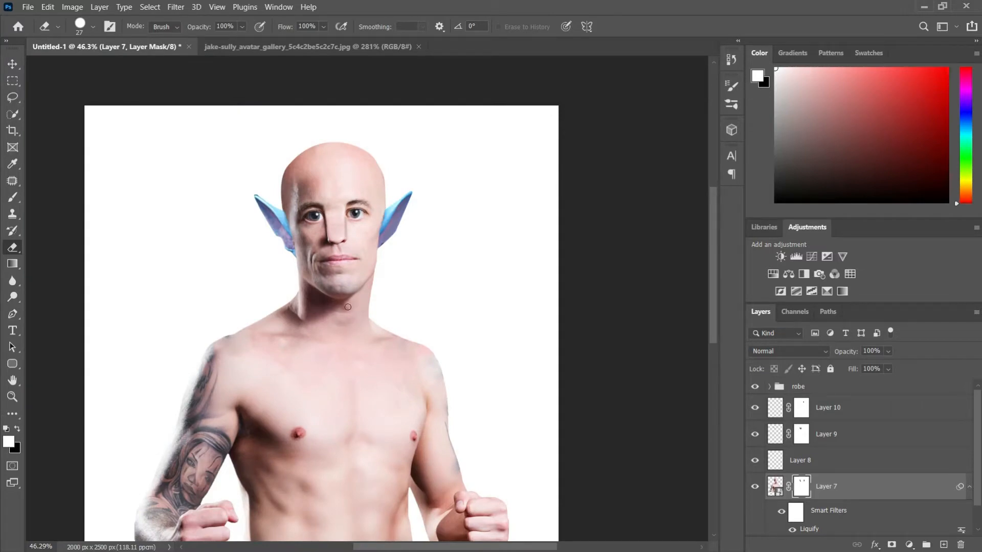
# - Colorize the skin blue with a Hue/Saturation adjustment clipped to Layer 7: hue 198, saturation 83, lightness -14
pyautogui.scroll(-1, 355, 308)
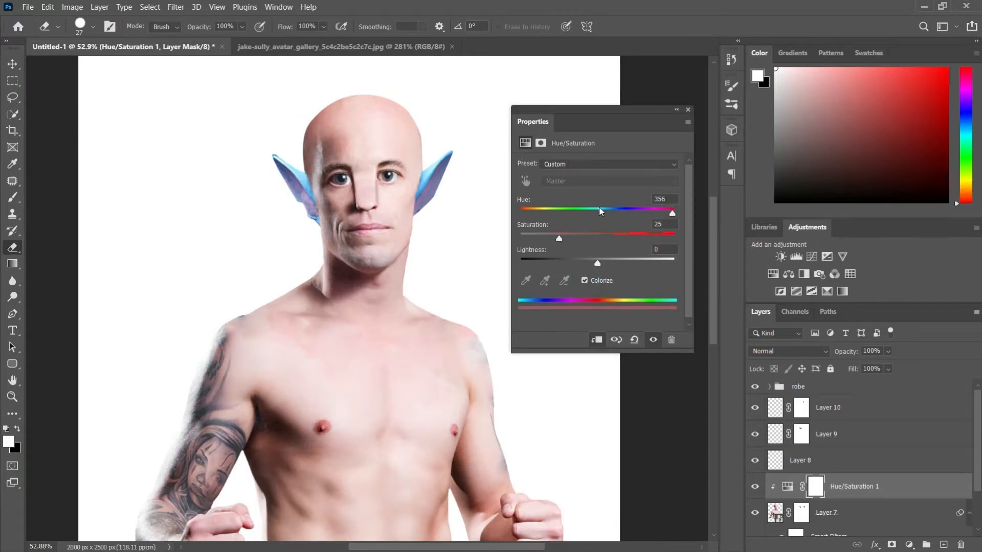
pyautogui.click(598, 210)
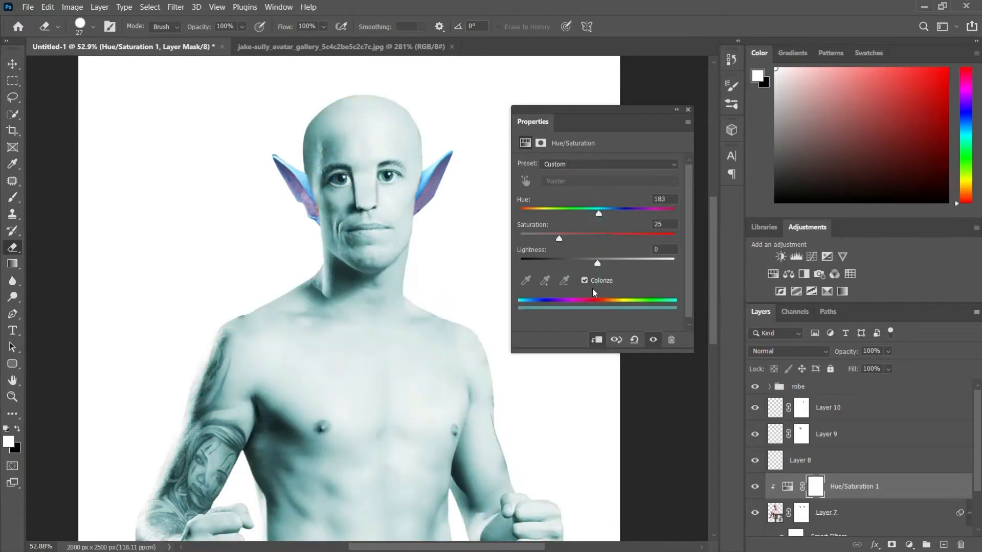
pyautogui.moveTo(560, 237); pyautogui.dragTo(605, 232)
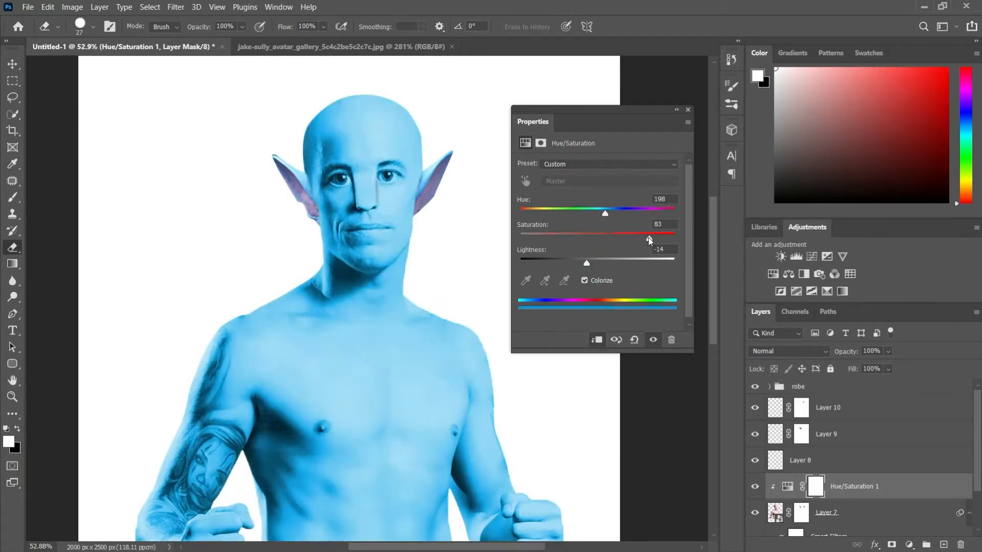
# - Isolate the left eye on its own layer named "eye" above the blue adjustment and slightly reduce its height with Free Transform
pyautogui.moveTo(389, 253); pyautogui.dragTo(431, 239)
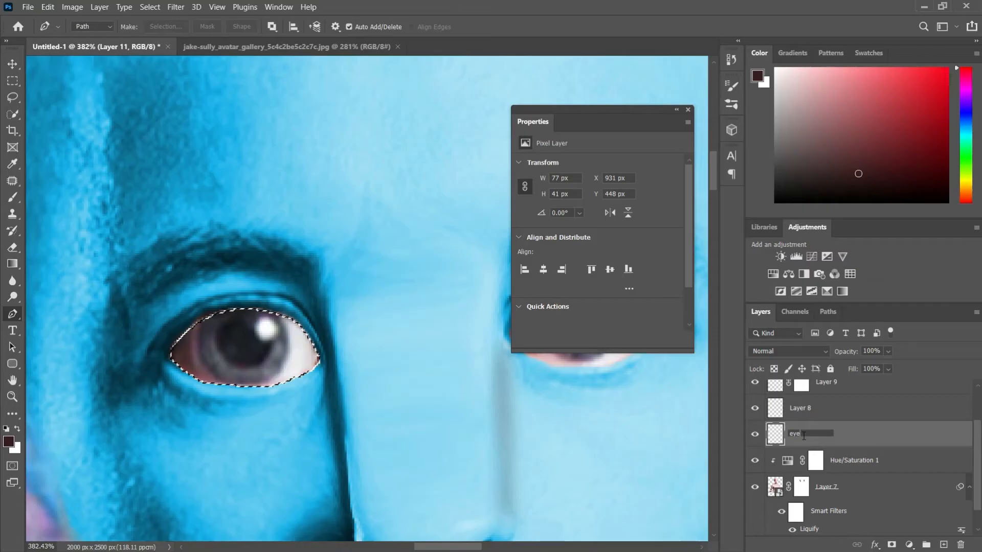
pyautogui.press('Return')
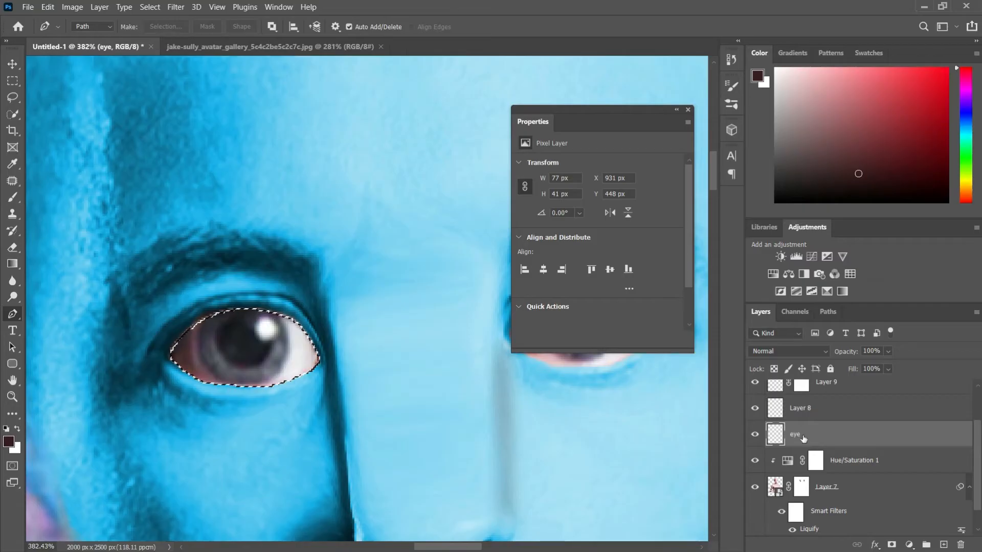
pyautogui.hotkey('ctrl', 'd')
pyautogui.hotkey('ctrl', 't')
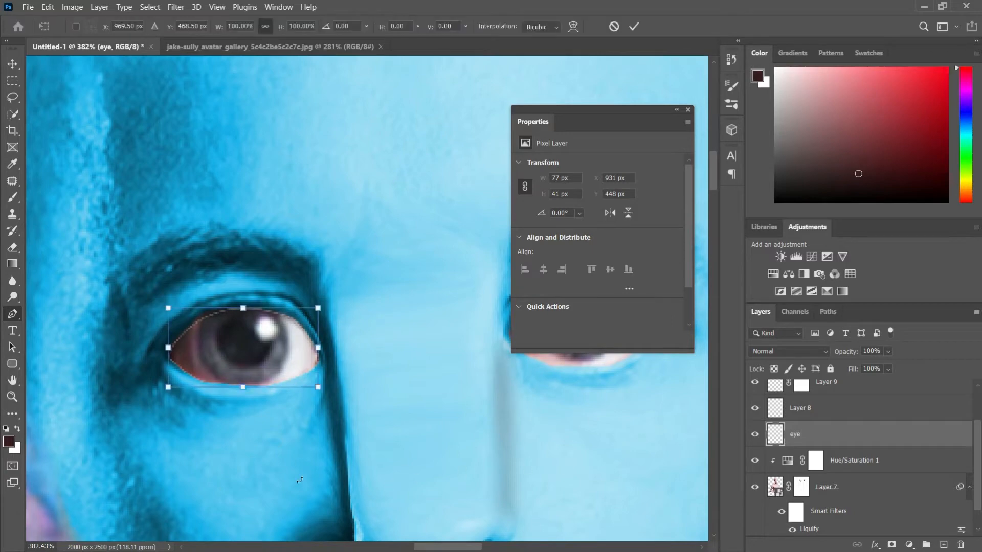
pyautogui.moveTo(245, 386); pyautogui.dragTo(244, 381)
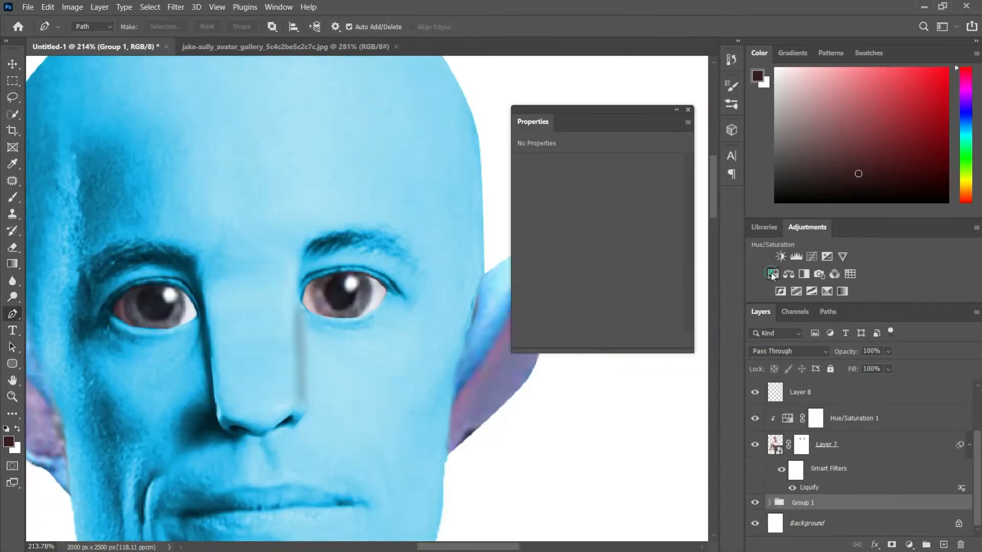
# - Color both irises green with a masked, colorized Hue/Saturation adjustment clipped to Group 1: hue 123, saturation 40, lightness -15
pyautogui.click(773, 274)
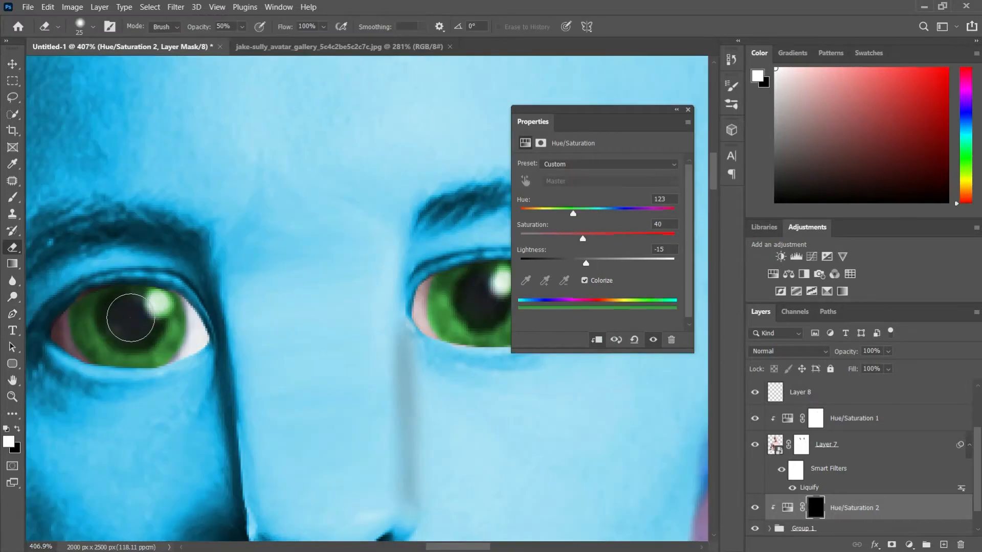
pyautogui.scroll(-10, 309, 339)
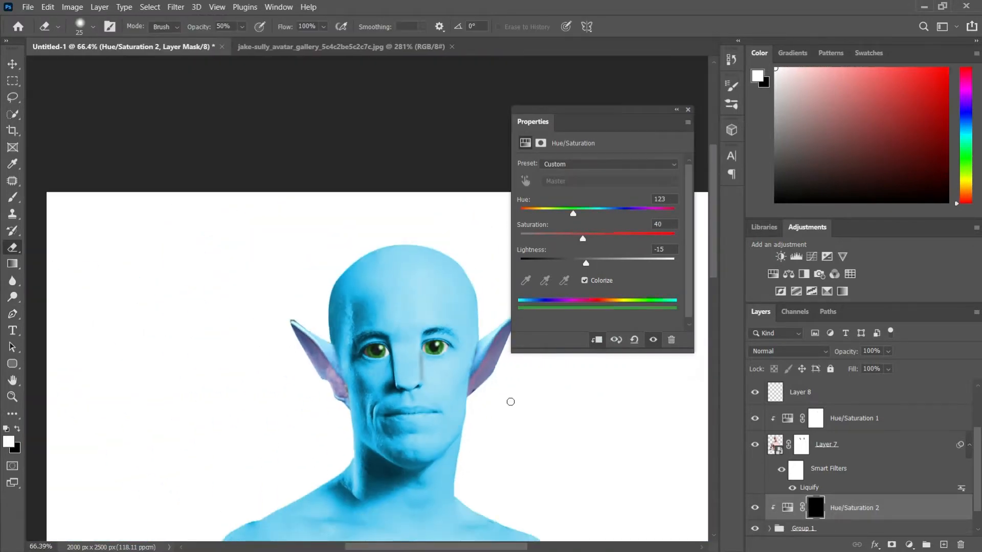
pyautogui.hscroll(3, 435, 397)
pyautogui.scroll(-4, 321, 392)
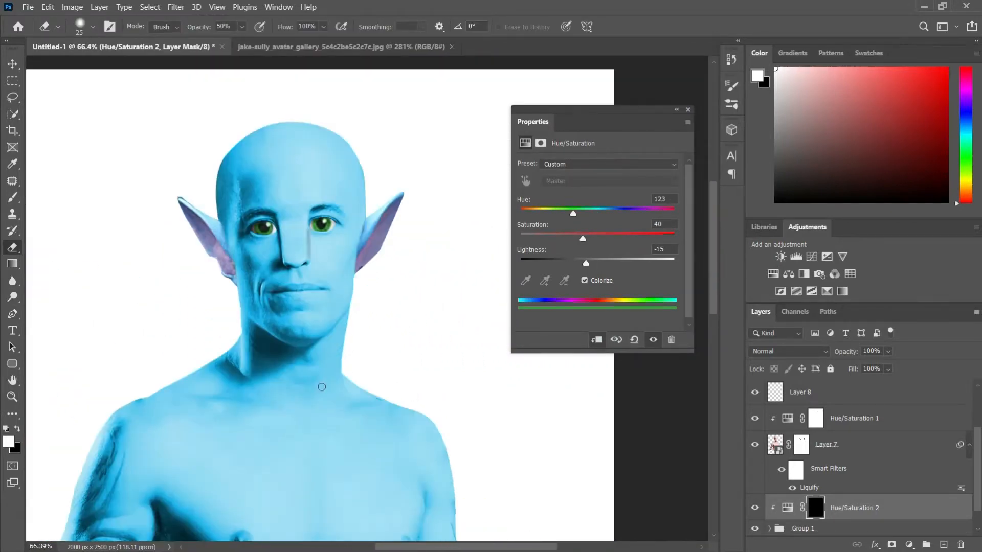
pyautogui.scroll(-3, 326, 343)
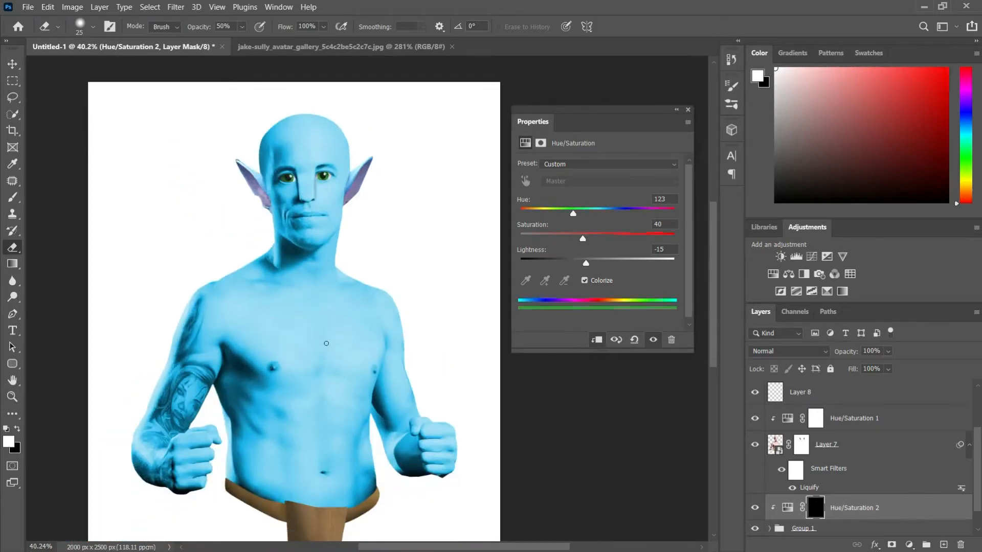
pyautogui.scroll(5, 326, 343)
pyautogui.scroll(-3, 328, 338)
pyautogui.scroll(3, 314, 273)
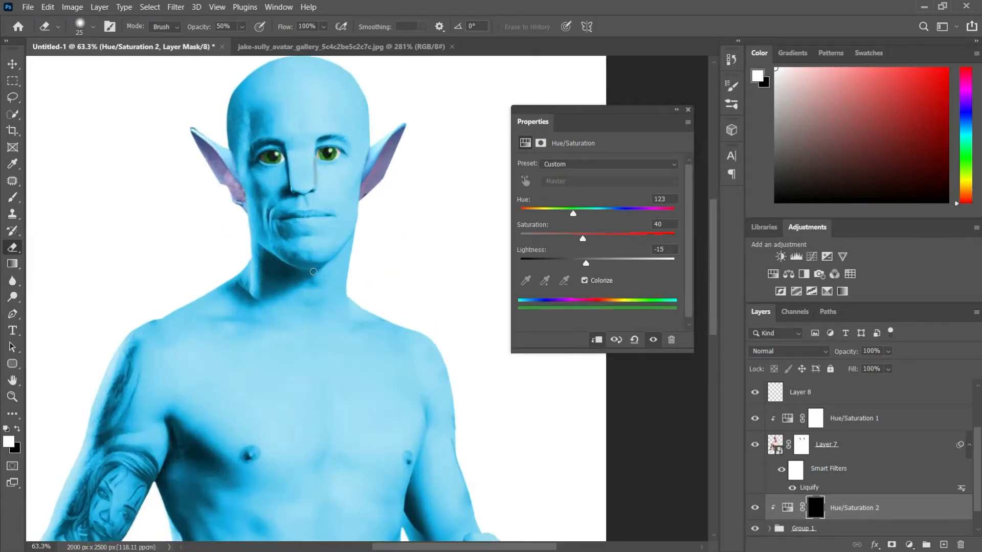
pyautogui.scroll(1, 312, 240)
pyautogui.scroll(-5, 311, 229)
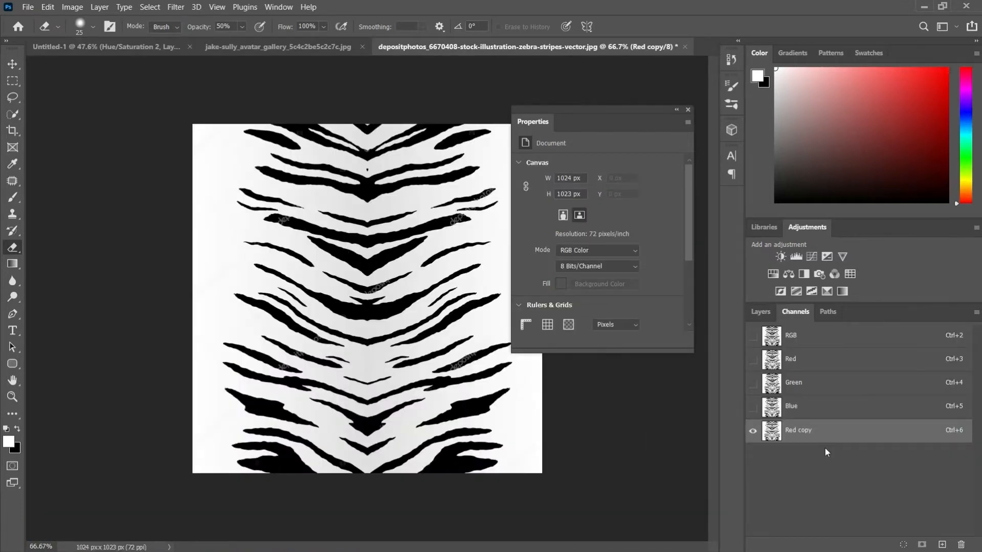
# - Load the zebra stripe image's Red copy channel as a selection
pyautogui.moveTo(822, 440); pyautogui.dragTo(800, 441)
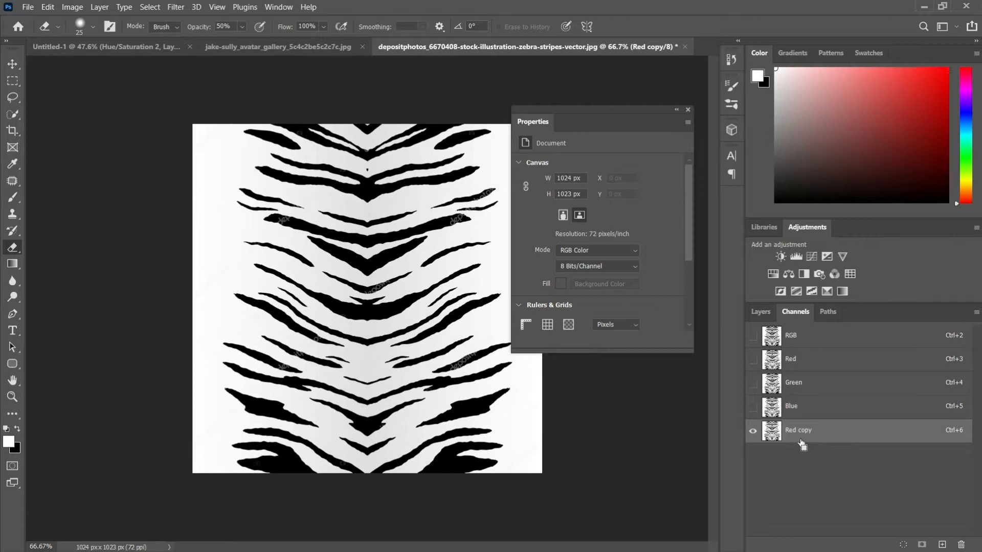
pyautogui.keyDown('ctrl'); pyautogui.click(773, 439); pyautogui.keyUp('ctrl')
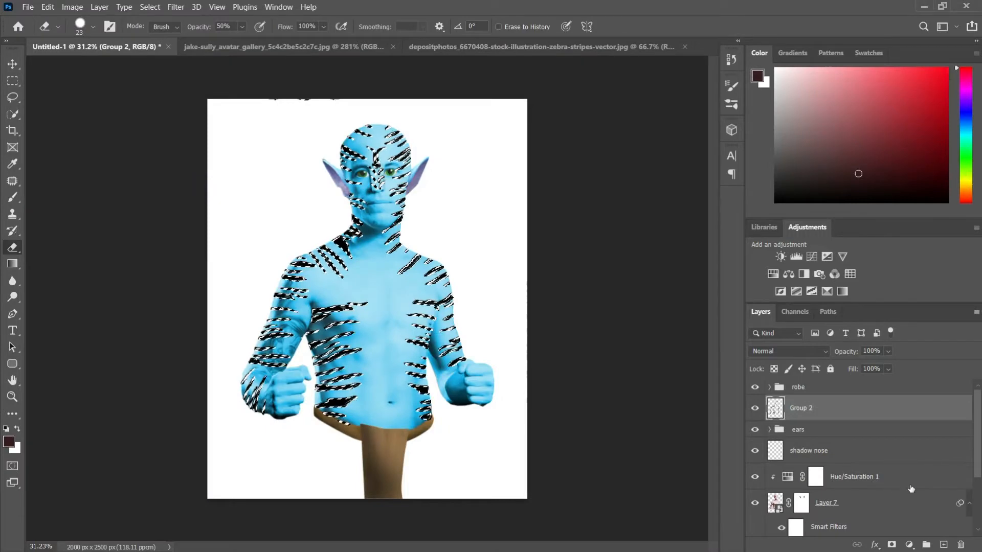
# - Add a Hue/Saturation adjustment from the stripe selection above Hue/Saturation 1, clip it, and tint the stripes purple at 72% opacity
pyautogui.click(962, 469)
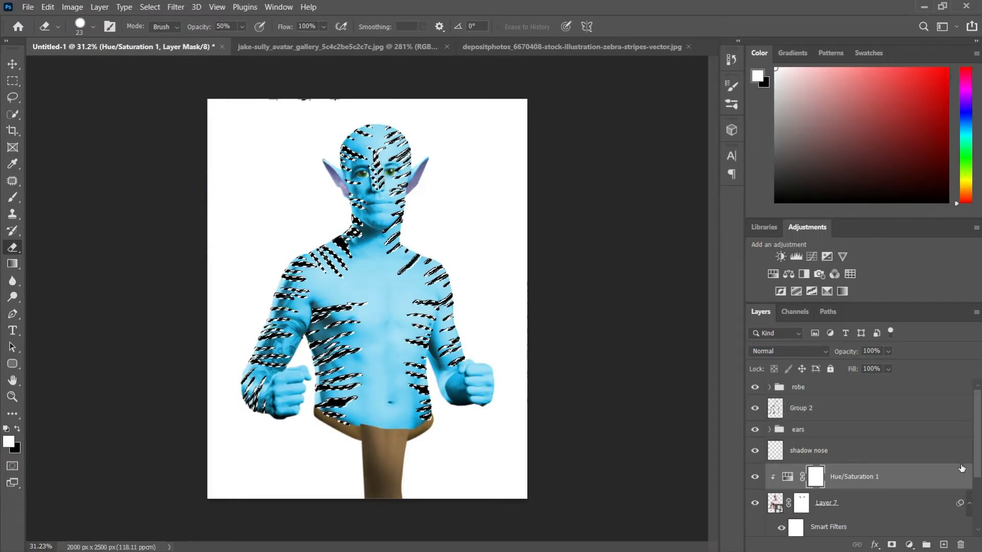
pyautogui.click(771, 276)
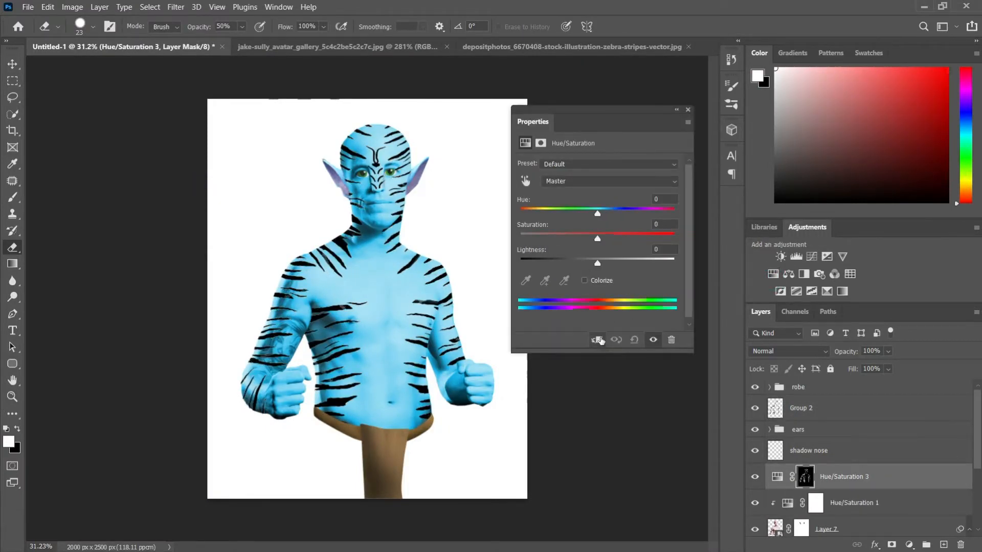
pyautogui.click(597, 340)
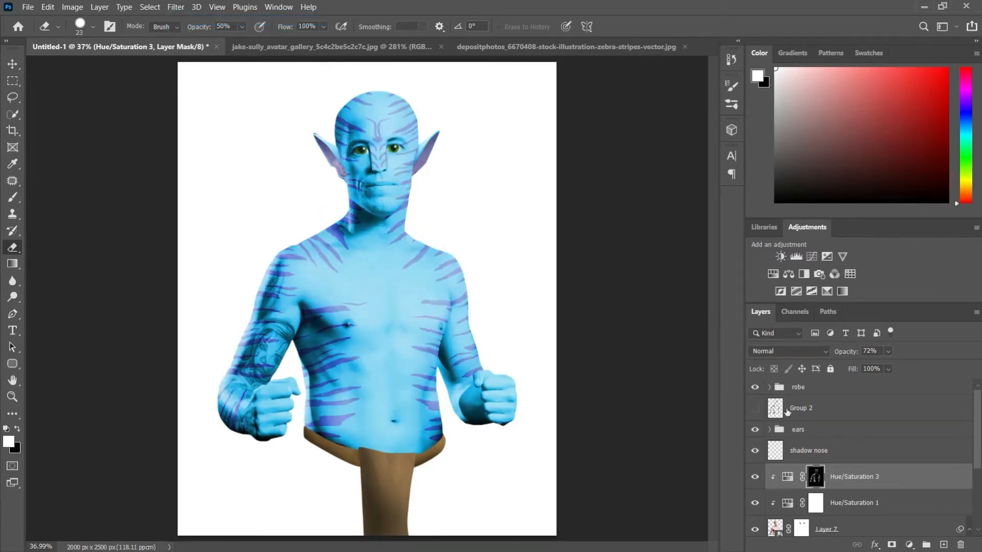
pyautogui.click(788, 476)
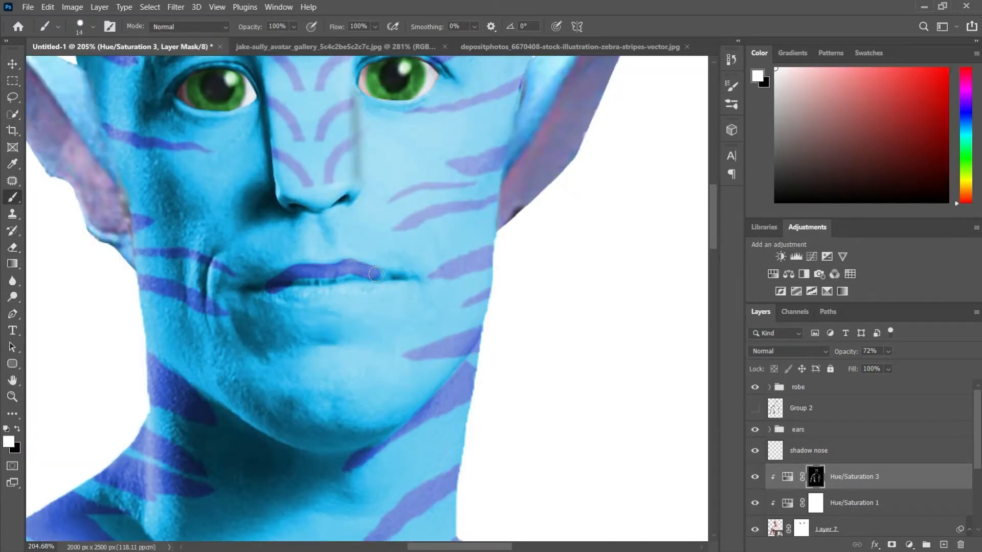
# - Paint the lips purple with white on the mask of Hue/Saturation 3
pyautogui.moveTo(376, 274); pyautogui.dragTo(373, 275)
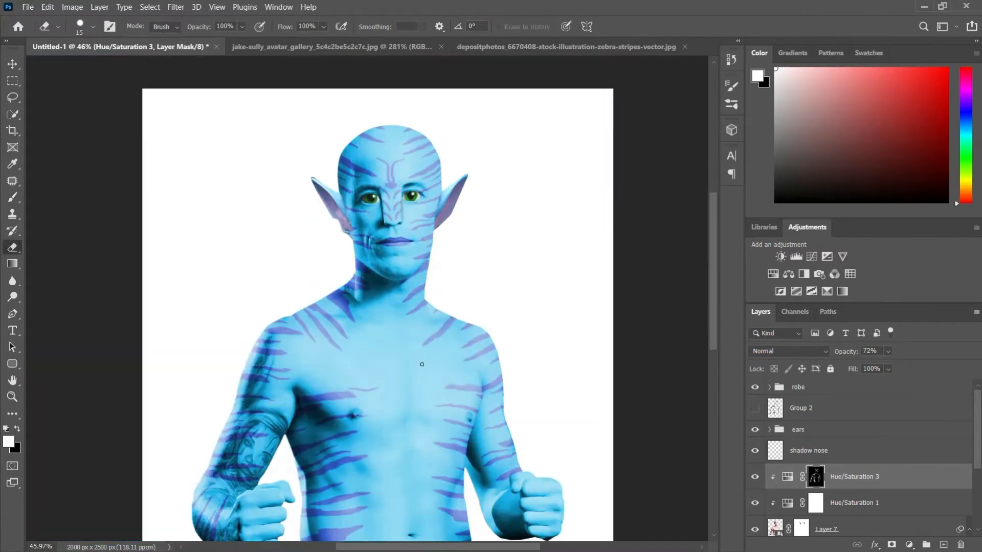
pyautogui.scroll(-3, 353, 259)
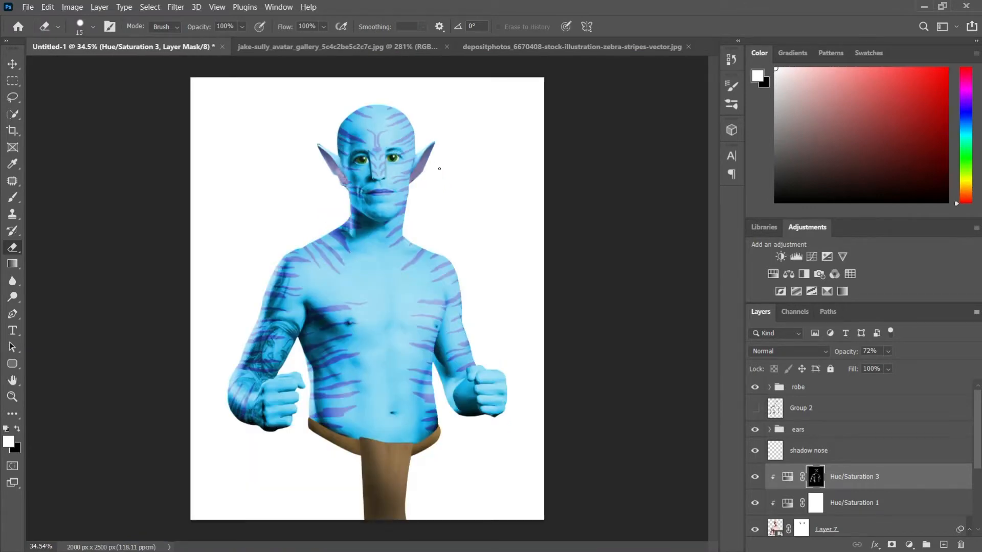
# - Select the dreadlocks on top of the man's head in the dreadlock photo with the Quick Selection tool
pyautogui.click(12, 114)
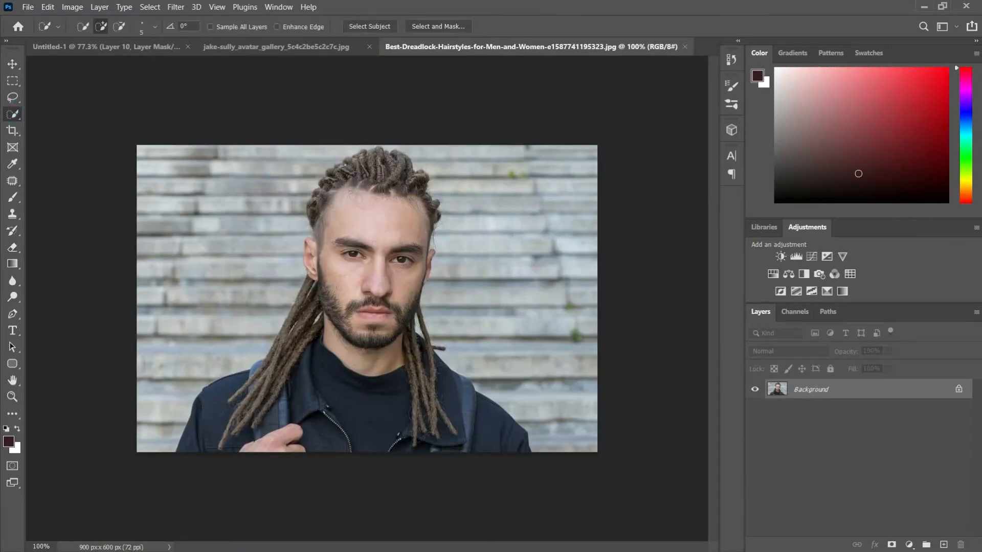
pyautogui.scroll(5, 352, 184)
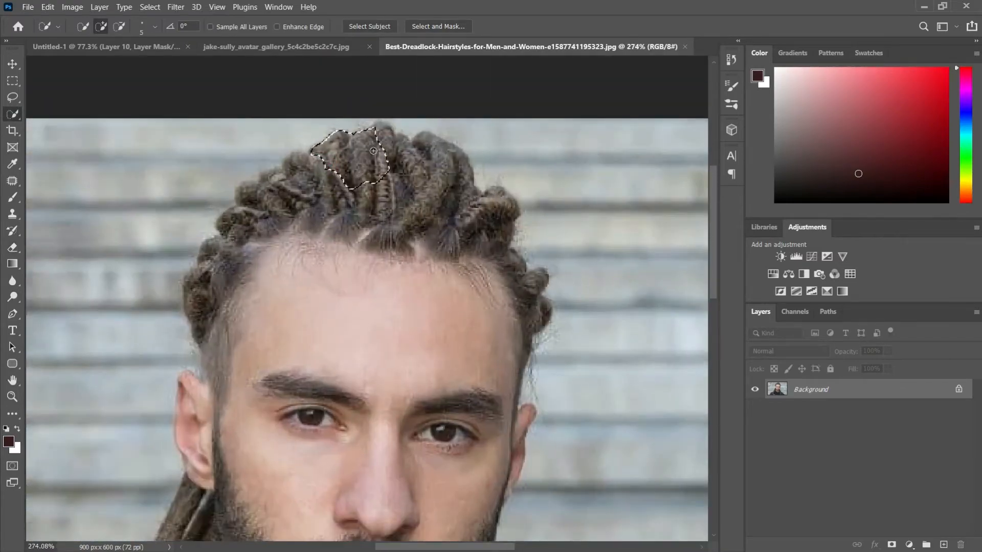
pyautogui.moveTo(374, 150); pyautogui.dragTo(406, 153)
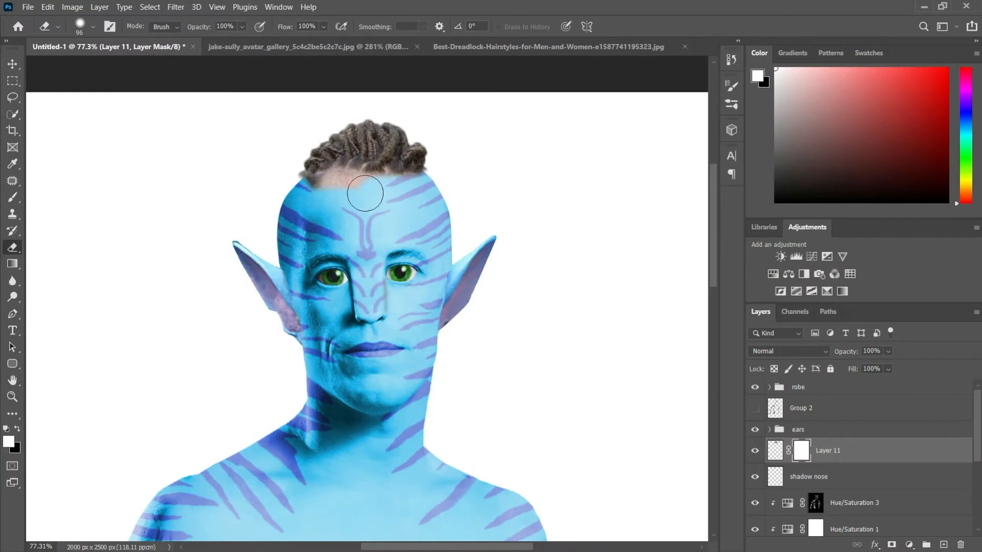
# - Clean up the left edge and hairline of the dreadlocks on Layer 11's mask with the brush and eraser
pyautogui.scroll(5, 527, 230)
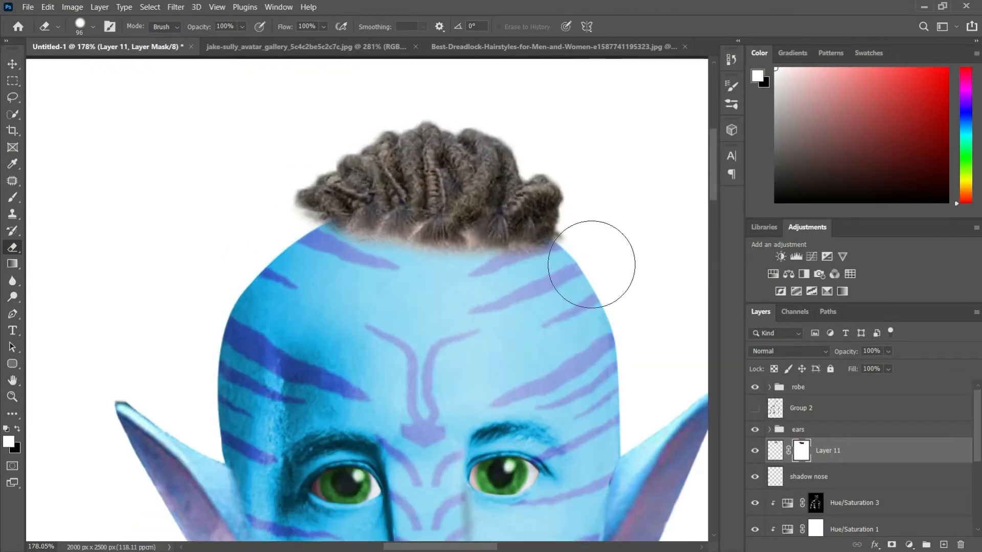
pyautogui.press('b')
pyautogui.moveTo(302, 200)
pyautogui.mouseDown()
pyautogui.moveTo(303, 231)
pyautogui.moveTo(327, 242)
pyautogui.mouseUp()
pyautogui.press('e')
pyautogui.rightClick(313, 232)
pyautogui.click(411, 290)
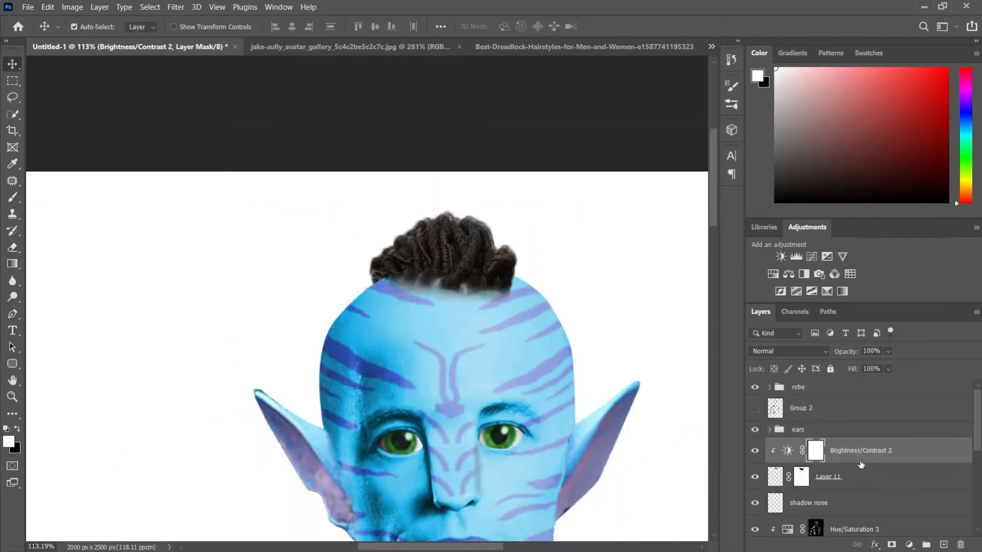
# - Bring the hanging dreadlocks from the left of the photo into the portrait as a layer and fit them beside the neck
pyautogui.scroll(-3, 826, 501)
pyautogui.scroll(2, 895, 430)
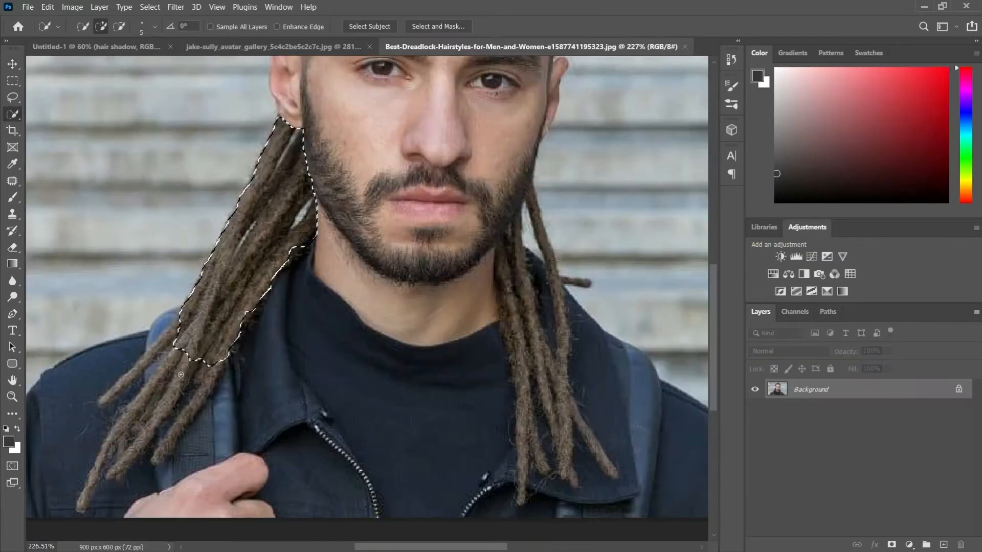
pyautogui.click(12, 63)
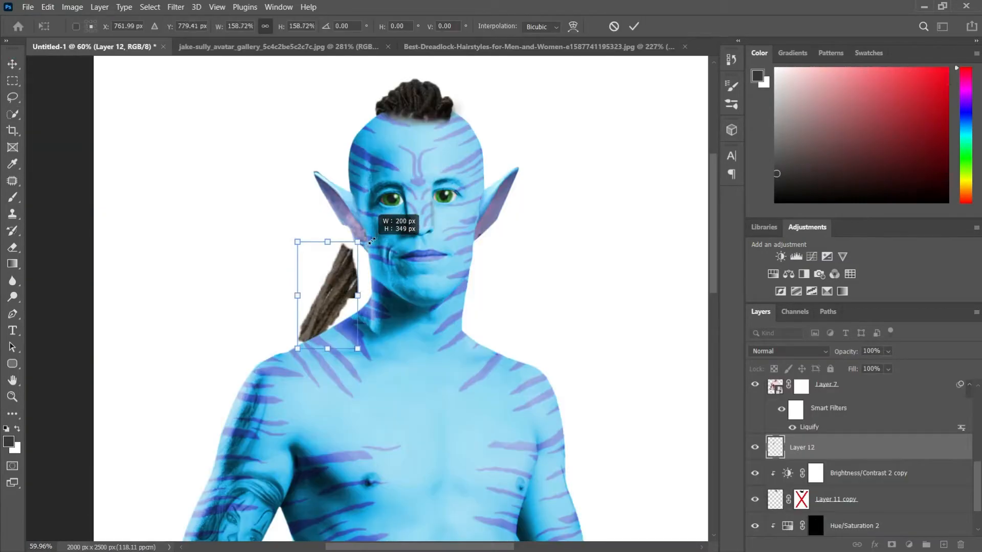
pyautogui.moveTo(371, 241); pyautogui.dragTo(327, 278)
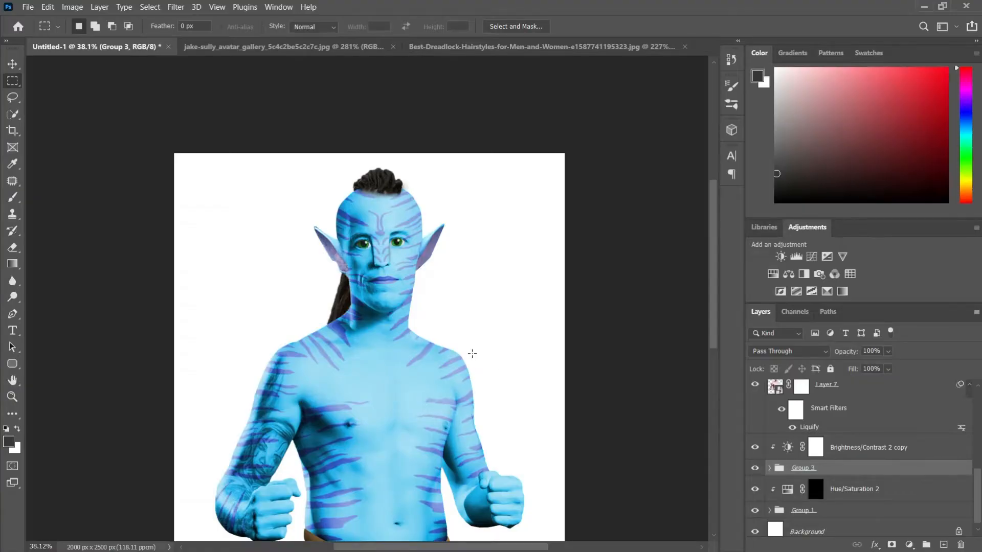
pyautogui.scroll(5, 470, 351)
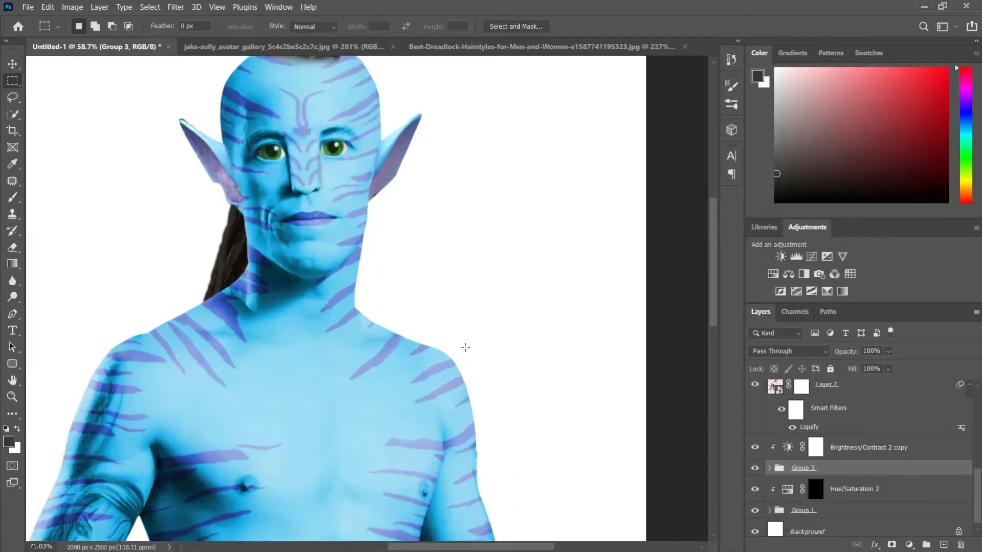
pyautogui.scroll(3, 358, 339)
pyautogui.scroll(-1, 329, 336)
pyautogui.hscroll(3, 330, 337)
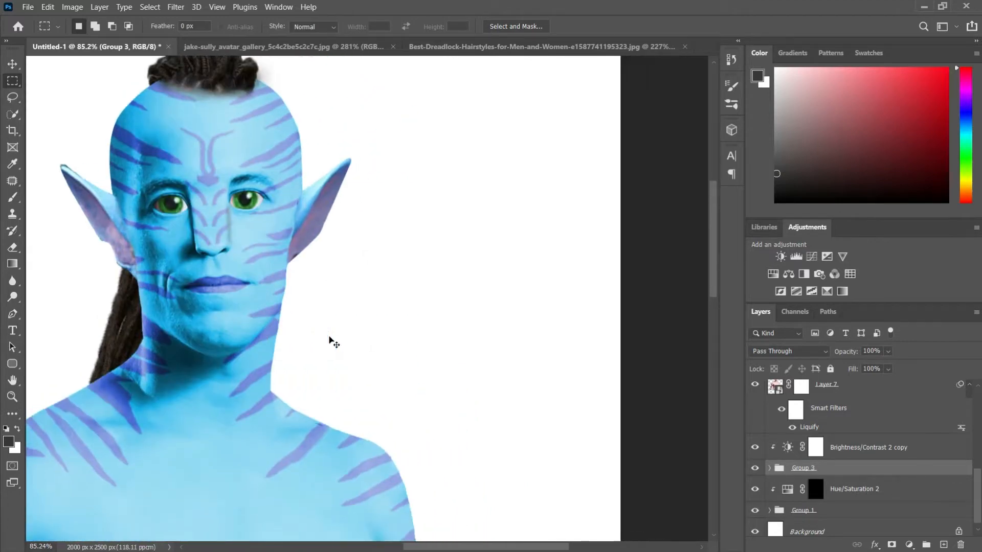
pyautogui.hscroll(-5, 327, 338)
pyautogui.scroll(-1, 327, 339)
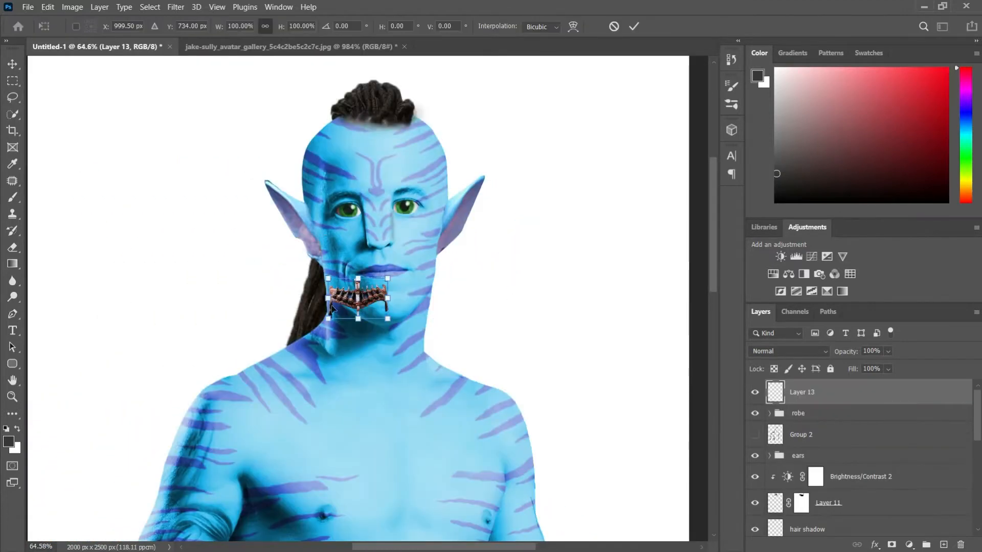
# - Enlarge the bone headpiece on Layer 13 to head width and place it across the forehead
pyautogui.moveTo(387, 279); pyautogui.dragTo(474, 220)
pyautogui.moveTo(440, 305); pyautogui.dragTo(416, 203)
pyautogui.press('Return')
# - Warp the headpiece on Layer 13 so both of its sides follow the shape of the head
pyautogui.scroll(6, 401, 155)
pyautogui.scroll(2, 409, 169)
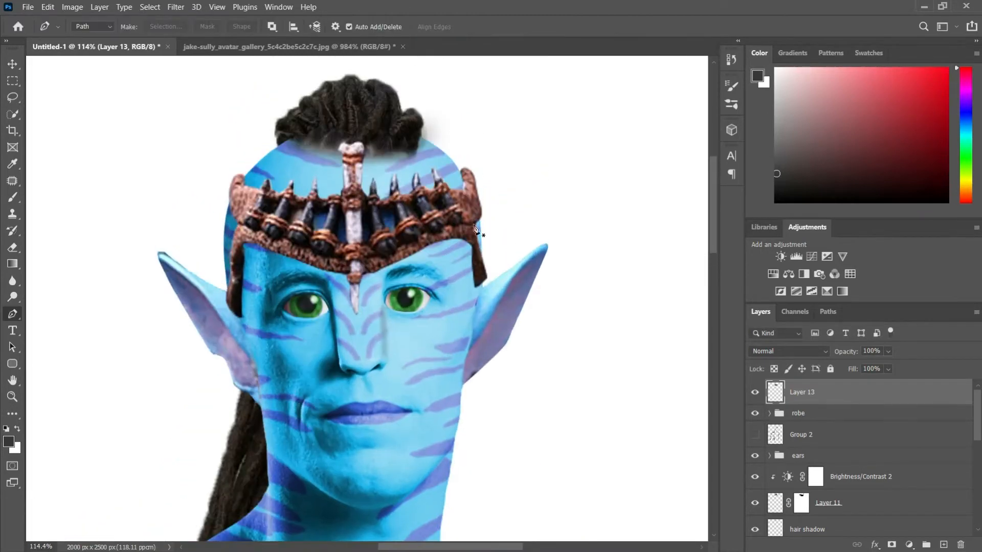
pyautogui.hotkey('ctrl', 't')
pyautogui.rightClick(464, 295)
pyautogui.click(484, 378)
pyautogui.moveTo(487, 319); pyautogui.dragTo(478, 345)
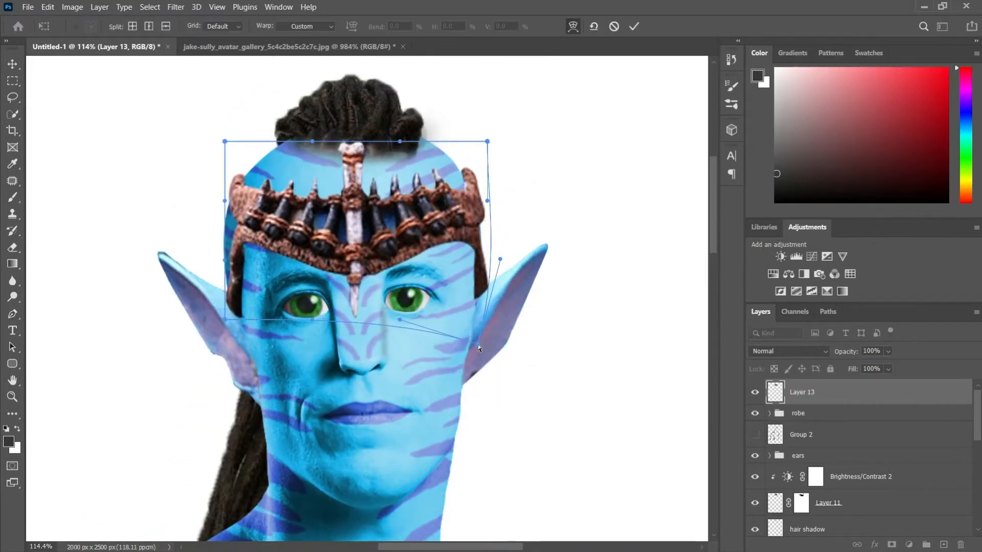
pyautogui.moveTo(227, 250)
pyautogui.mouseDown()
pyautogui.moveTo(216, 240)
pyautogui.moveTo(219, 219)
pyautogui.mouseUp()
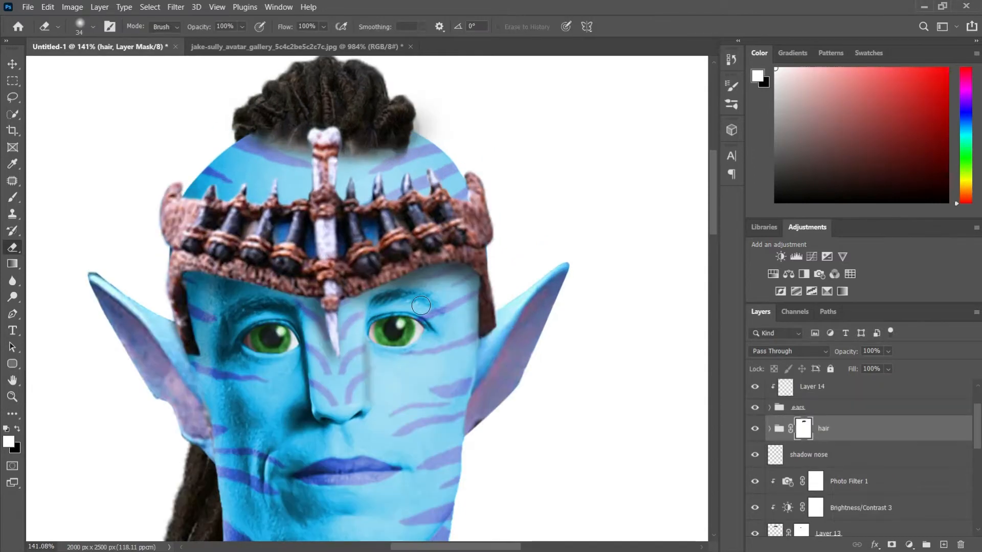
# - Start outlining the feathered armband in the Jake Sully image with the Pen tool
pyautogui.scroll(-3, 473, 296)
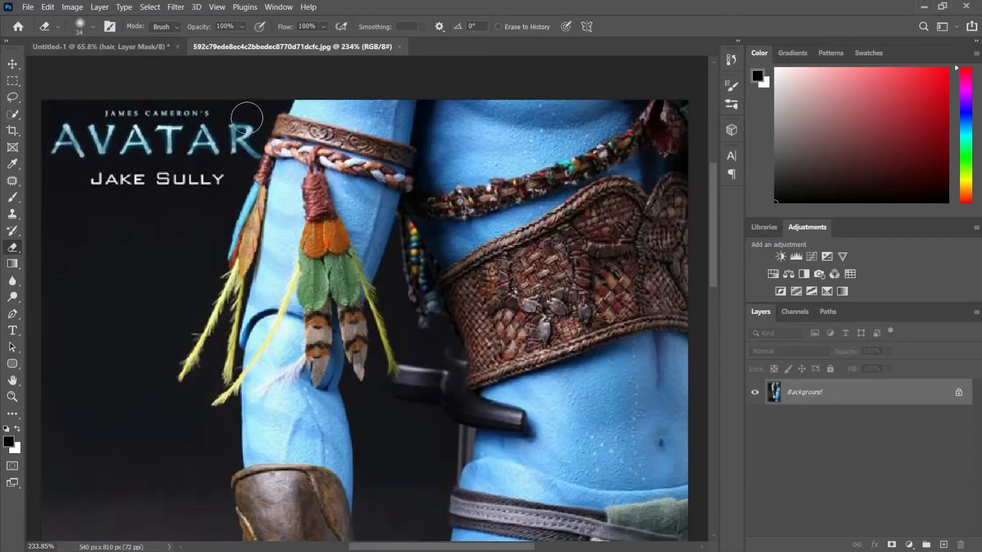
pyautogui.scroll(1, 319, 189)
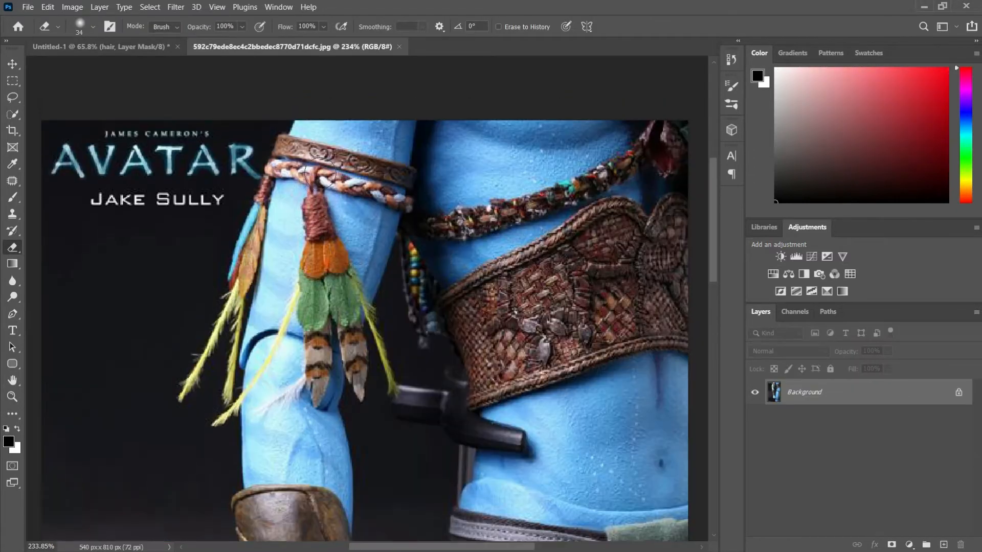
pyautogui.press('p')
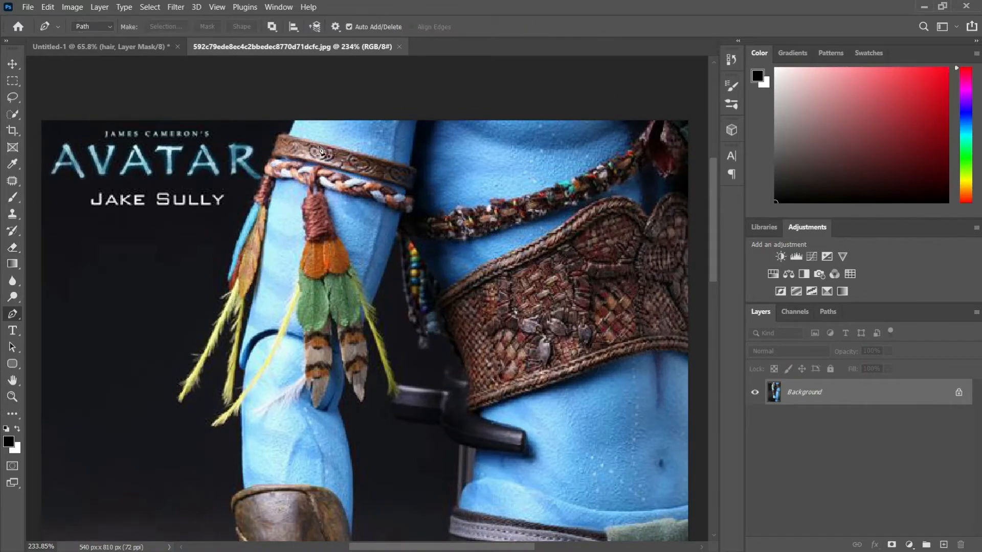
pyautogui.scroll(4, 321, 152)
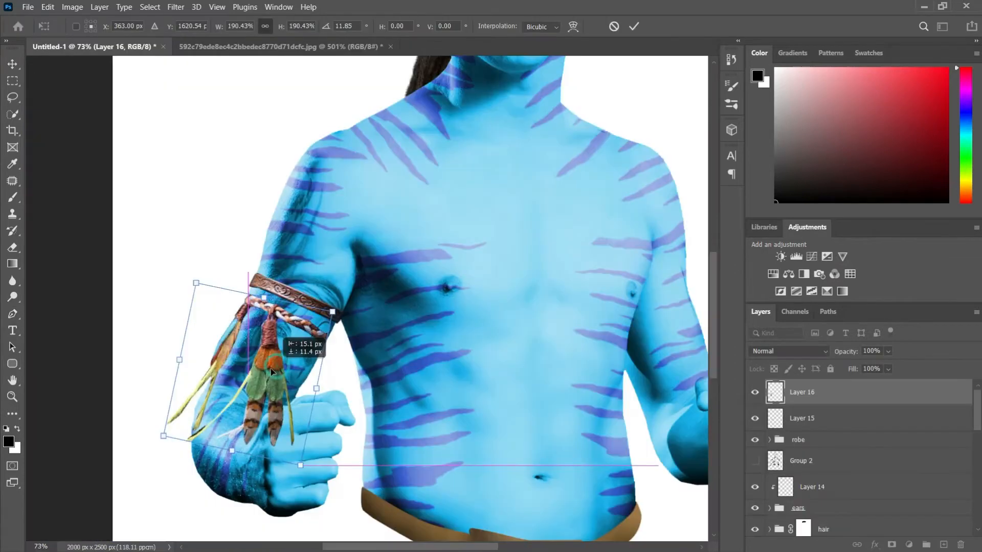
# - Fit the feathered armband on Layer 16 around the tattooed upper arm with Free Transform
pyautogui.moveTo(302, 461); pyautogui.dragTo(302, 450)
pyautogui.scroll(3, 301, 450)
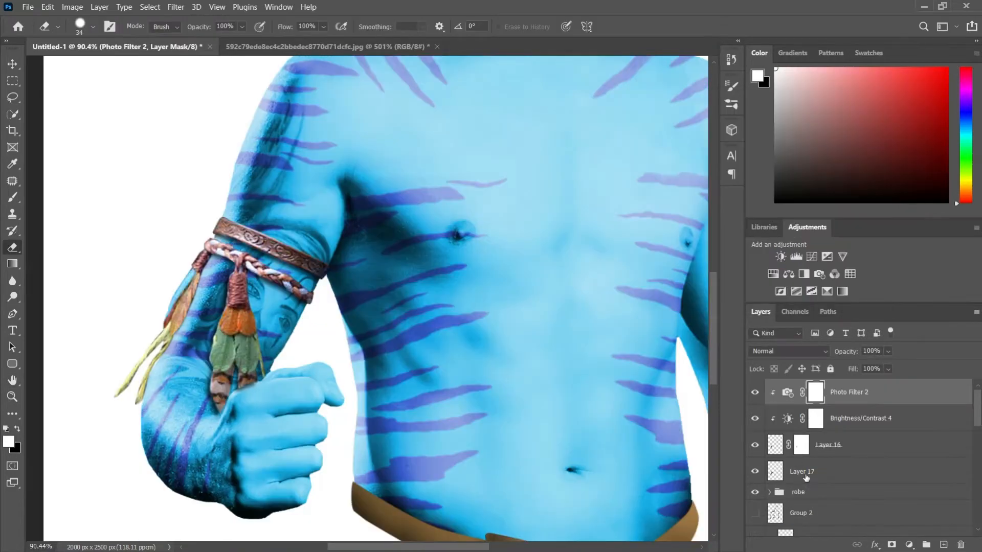
# - Set the opacity of Layer 17, beneath the armband layer, to 55%
pyautogui.click(807, 478)
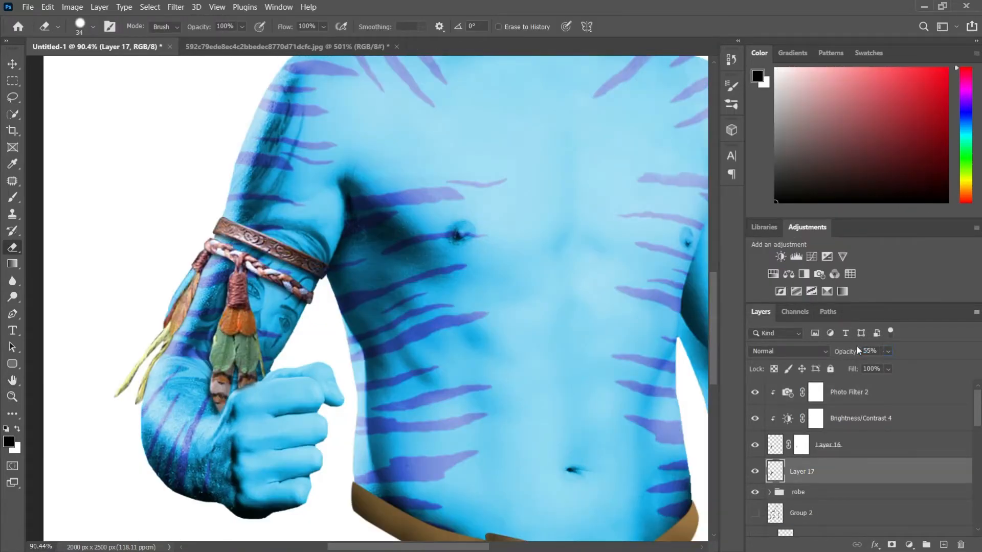
pyautogui.scroll(-5, 277, 438)
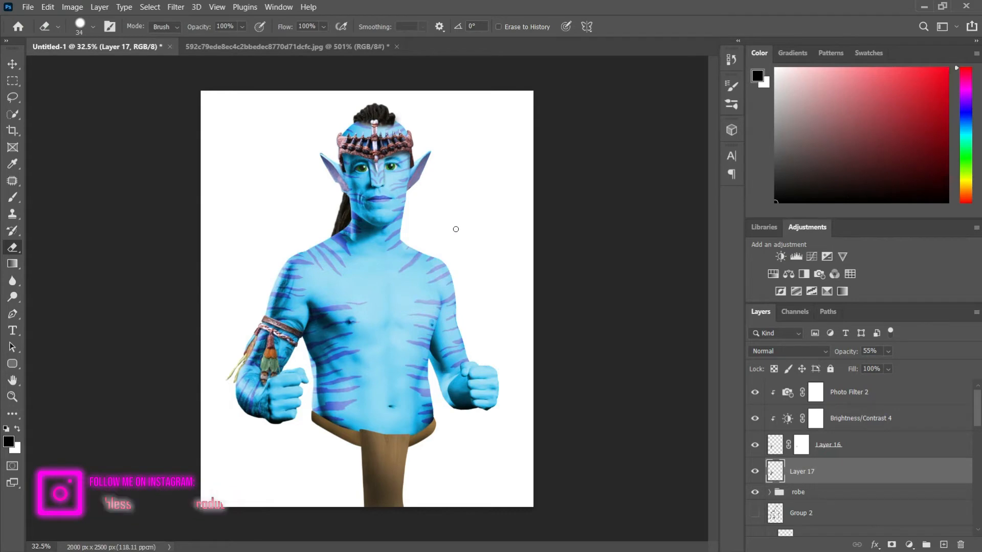
# - Select Layer 7 and add a Brightness/Contrast adjustment for the body
pyautogui.scroll(6, 455, 229)
pyautogui.scroll(-3, 416, 279)
pyautogui.scroll(-1, 421, 282)
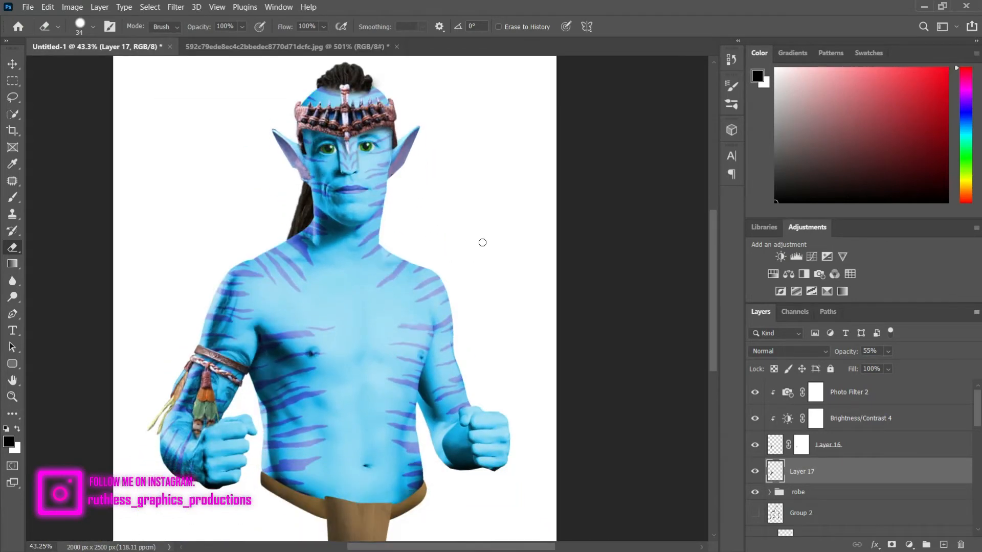
pyautogui.scroll(-6, 828, 450)
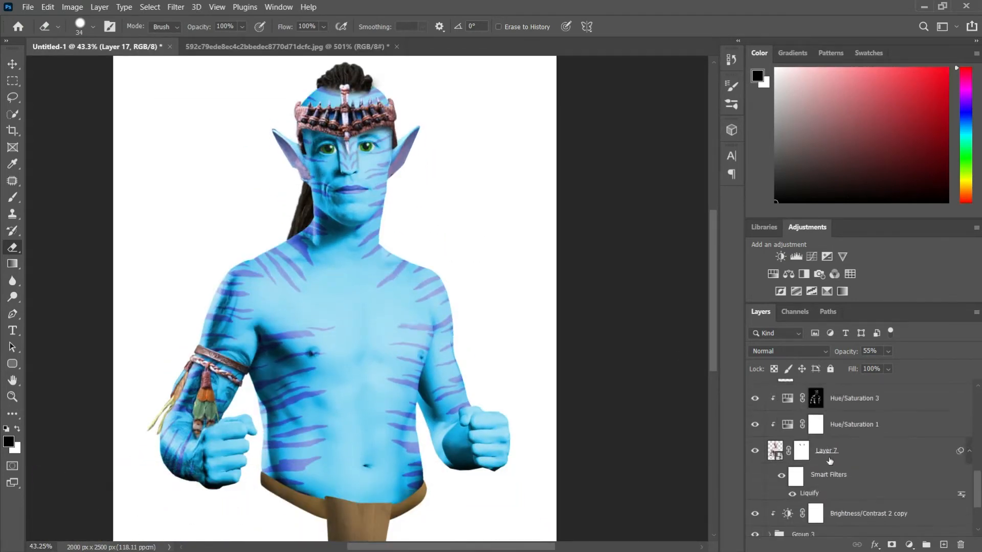
pyautogui.click(904, 459)
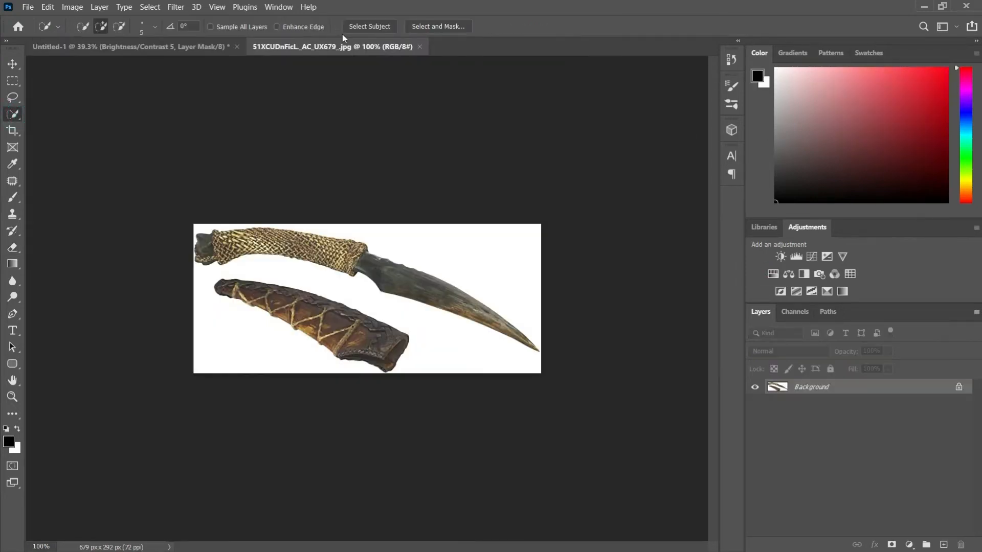
# - Isolate the knife and sheath with Select Subject and reorient the sheathed knife on the chest with Free Transform so its handle points up
pyautogui.click(355, 26)
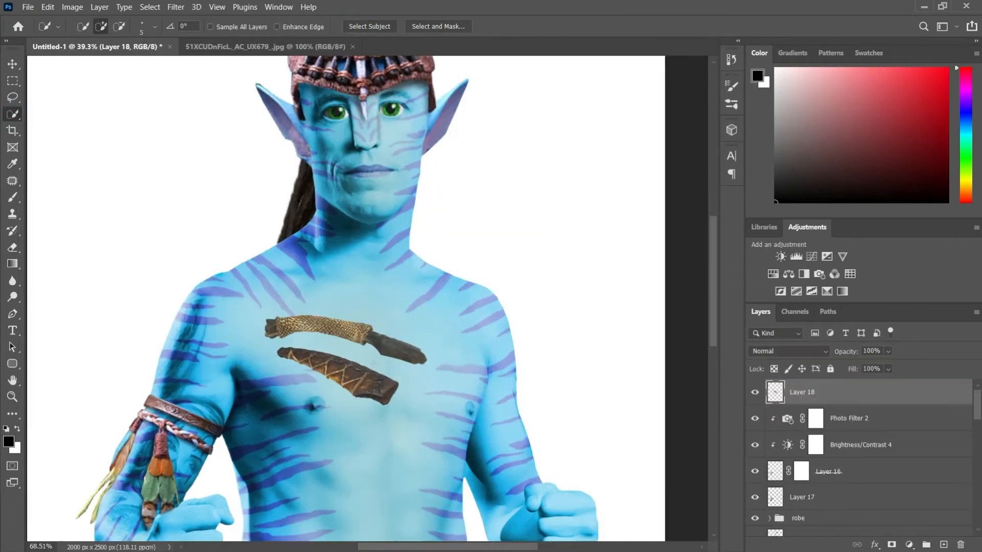
pyautogui.scroll(5, 318, 272)
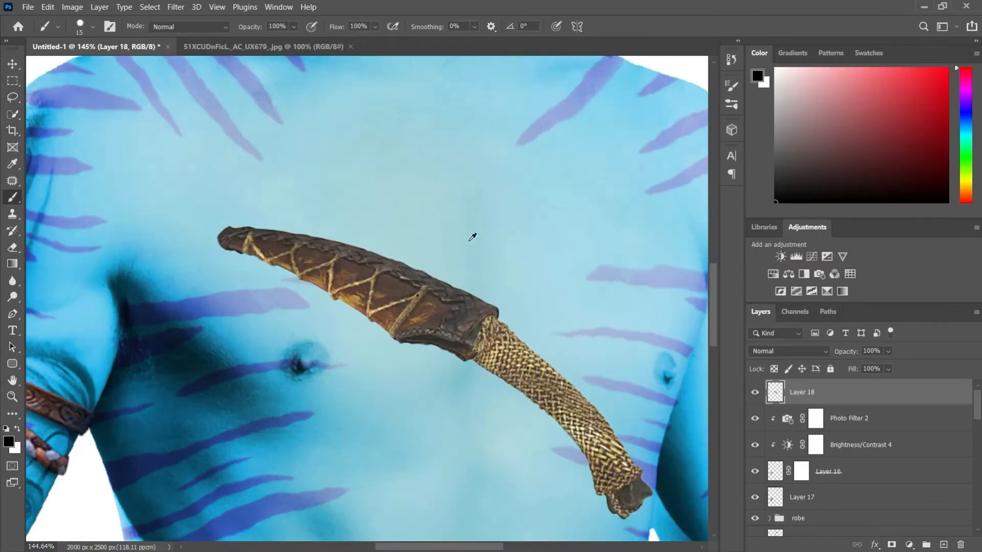
pyautogui.scroll(-4, 471, 234)
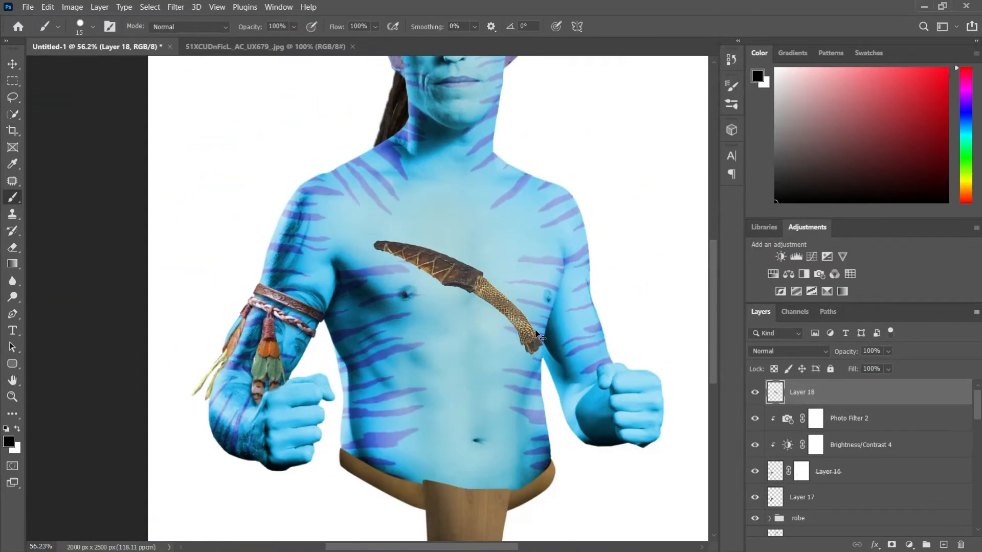
pyautogui.hotkey('ctrl', 't')
pyautogui.rightClick(434, 261)
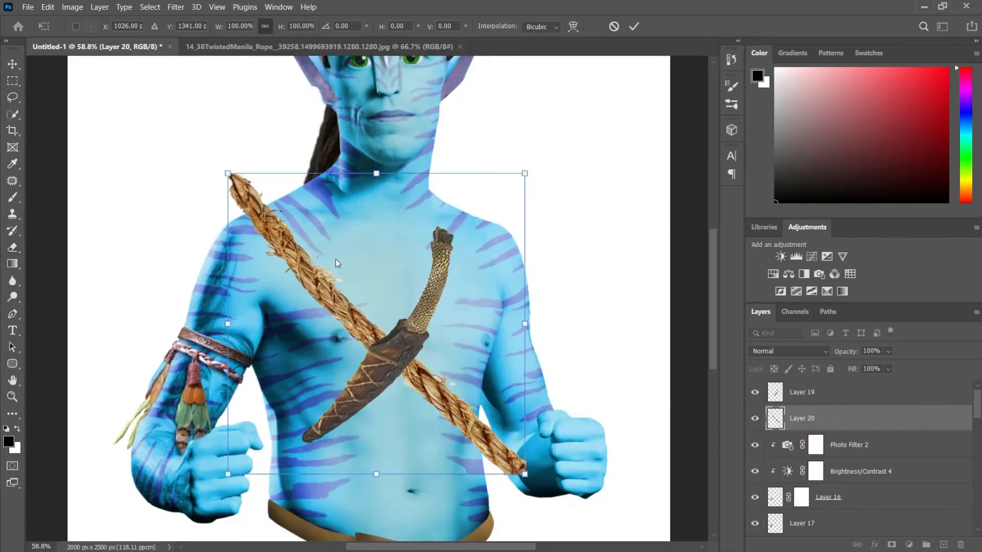
# - Flip the rope on Layer 20 horizontally and fit it diagonally across the chest, from shoulder to waist behind the knife
pyautogui.rightClick(335, 259)
pyautogui.click(399, 474)
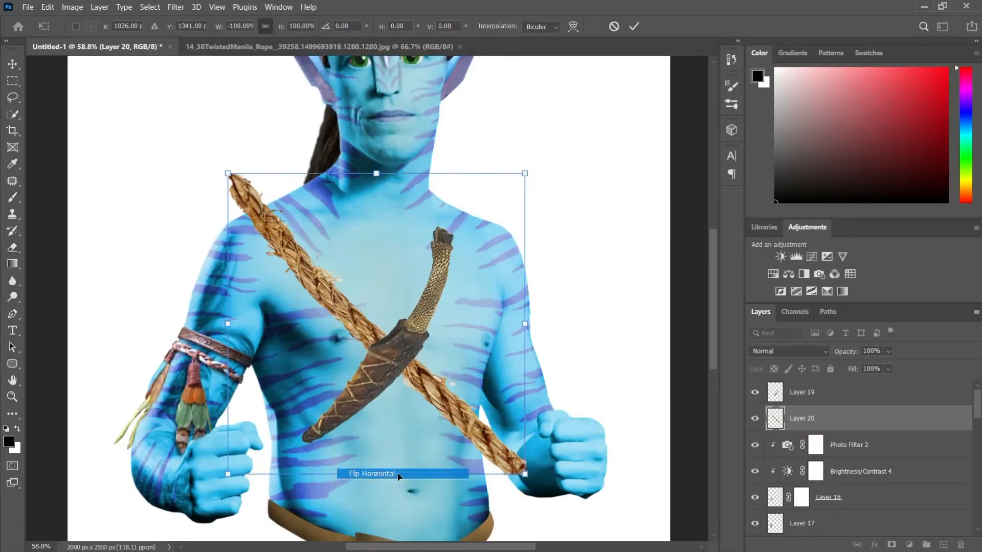
pyautogui.moveTo(413, 321); pyautogui.dragTo(417, 332)
pyautogui.moveTo(555, 184); pyautogui.dragTo(531, 162)
pyautogui.moveTo(417, 242); pyautogui.dragTo(409, 271)
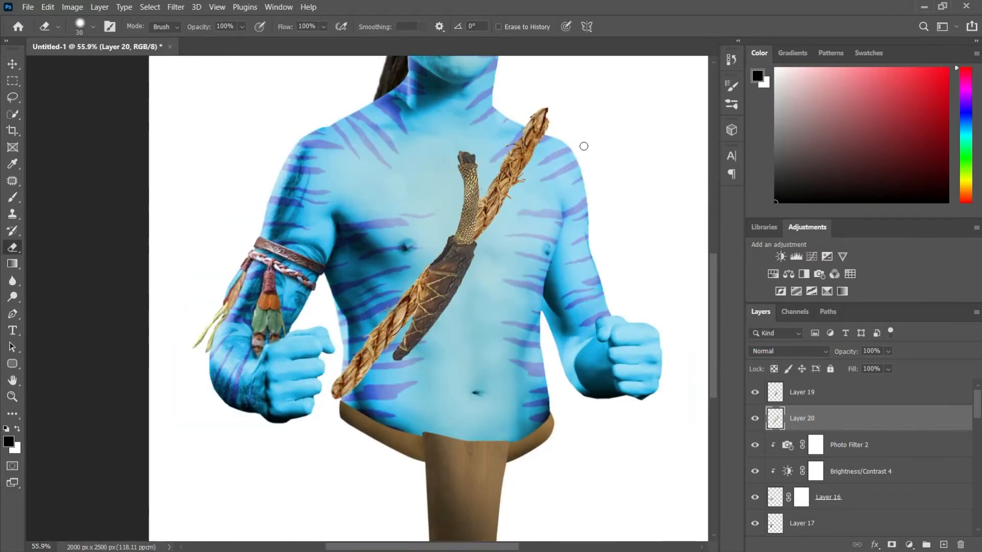
# - Name the group containing the knife and rope layers knife and select its Brightness/Contrast 6 layer
pyautogui.scroll(2, 484, 213)
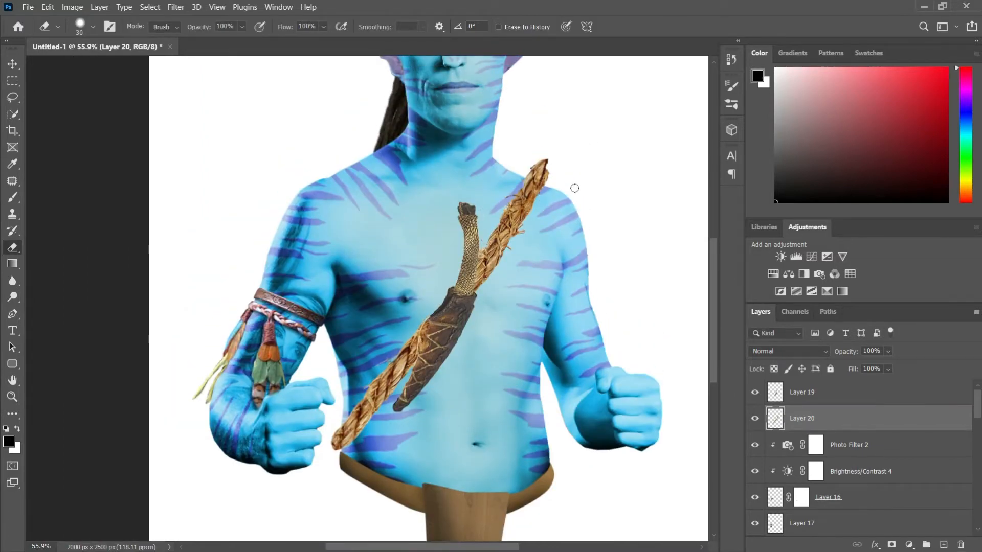
pyautogui.scroll(2, 563, 187)
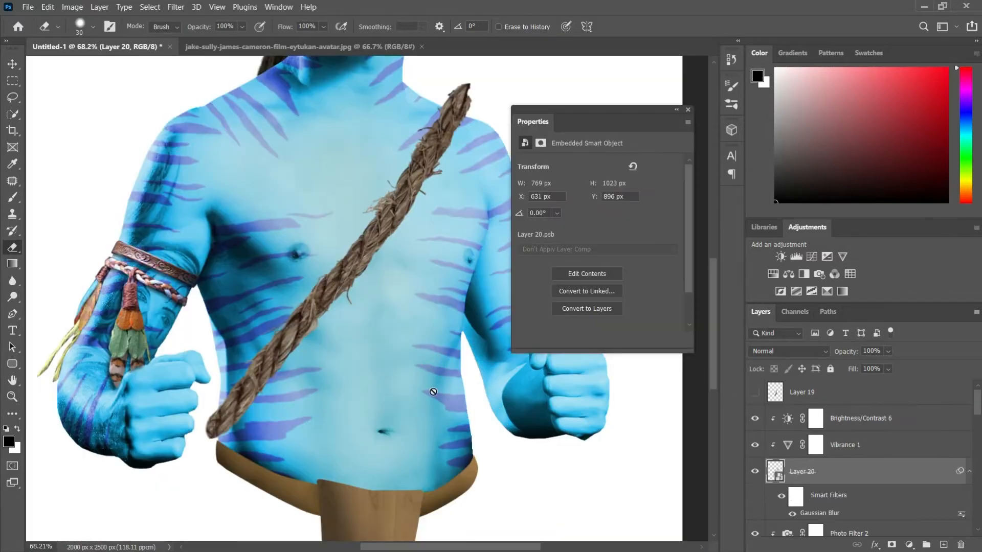
pyautogui.scroll(2, 432, 342)
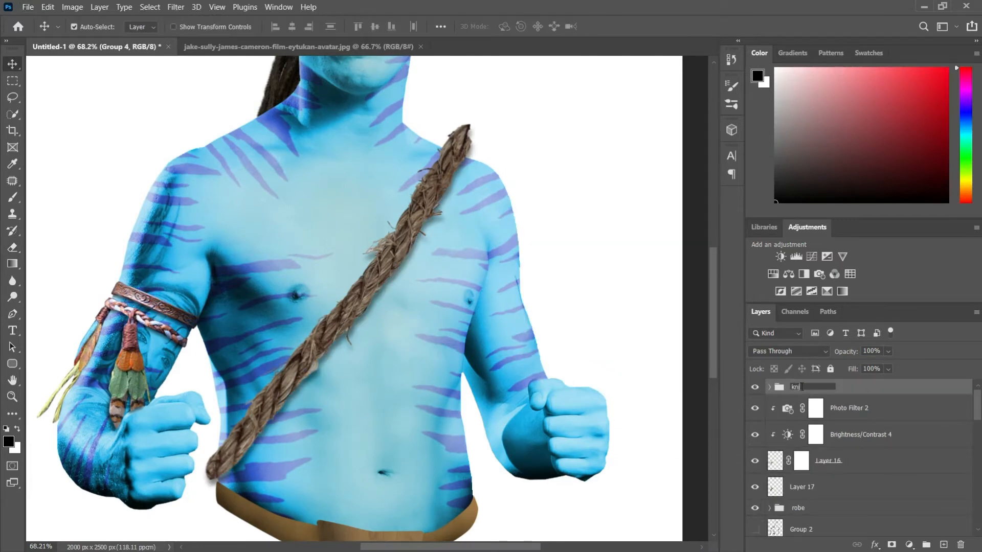
pyautogui.press('Return')
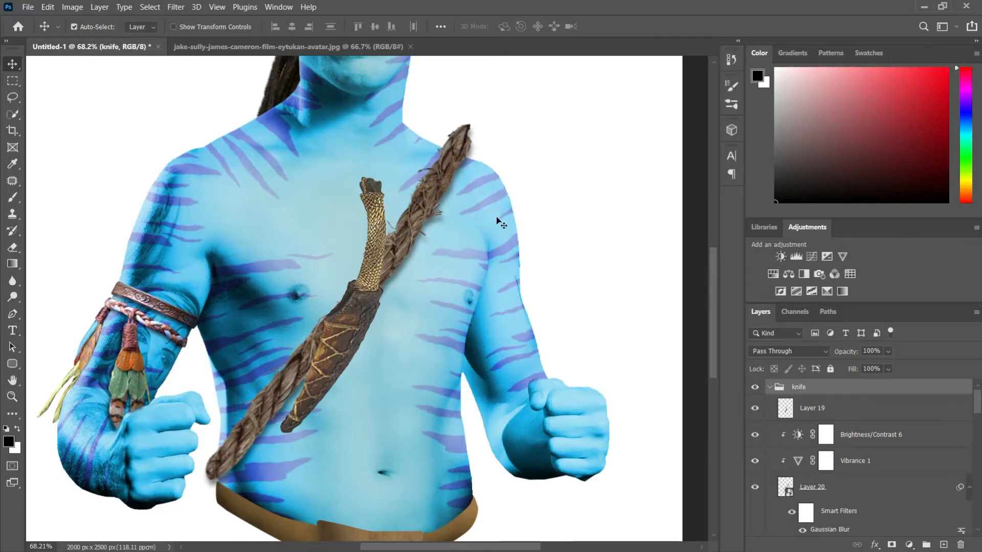
pyautogui.scroll(-4, 409, 260)
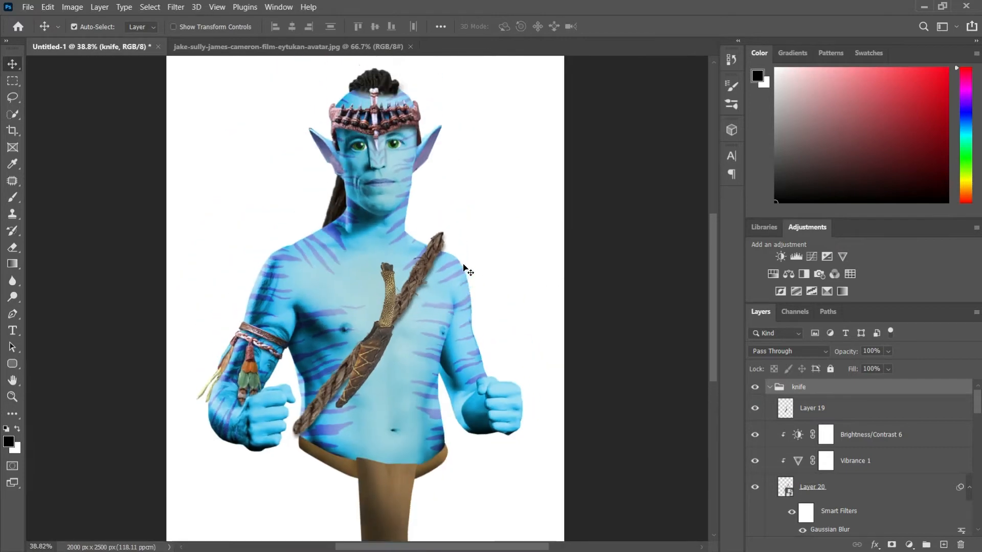
pyautogui.click(903, 437)
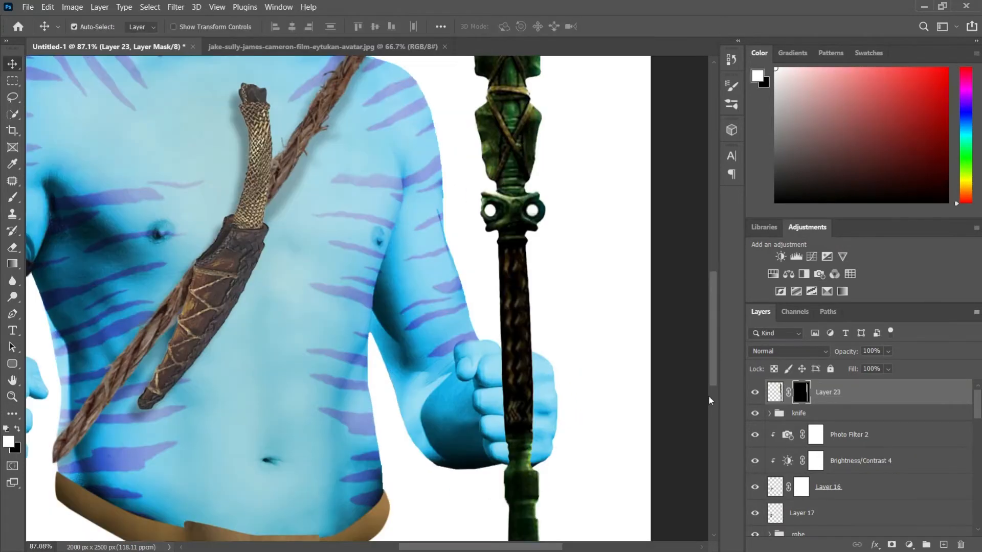
# - Nudge the spear on Layer 23 slightly left over the fist
pyautogui.press('Left')
pyautogui.press('Left')
pyautogui.press('Left')
pyautogui.press('Left')
pyautogui.press('Left')
pyautogui.press('Left')
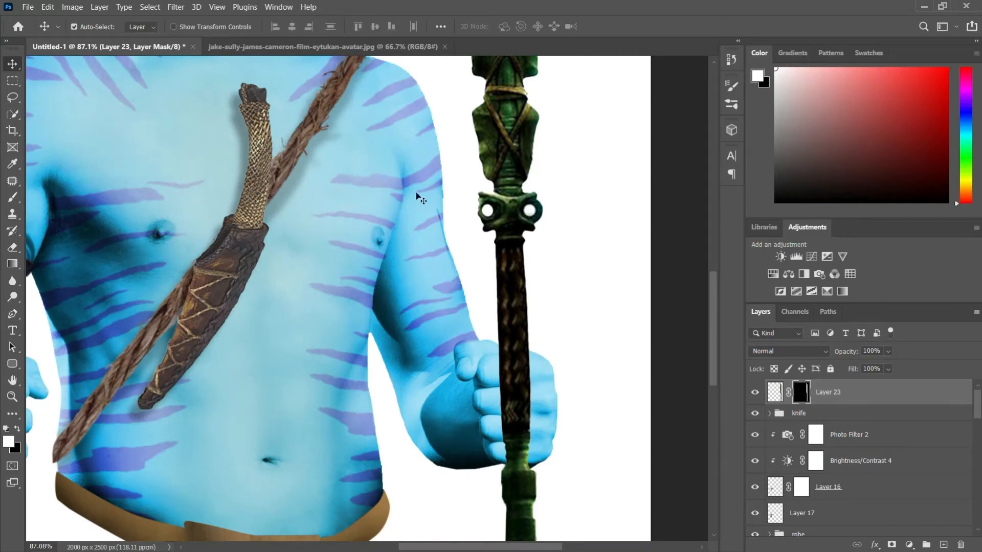
# - Mask out the part of the spear shaft that crosses the fist so the fingers wrap over it
pyautogui.moveTo(497, 368)
pyautogui.mouseDown()
pyautogui.moveTo(542, 365)
pyautogui.moveTo(505, 394)
pyautogui.moveTo(504, 450)
pyautogui.mouseUp()
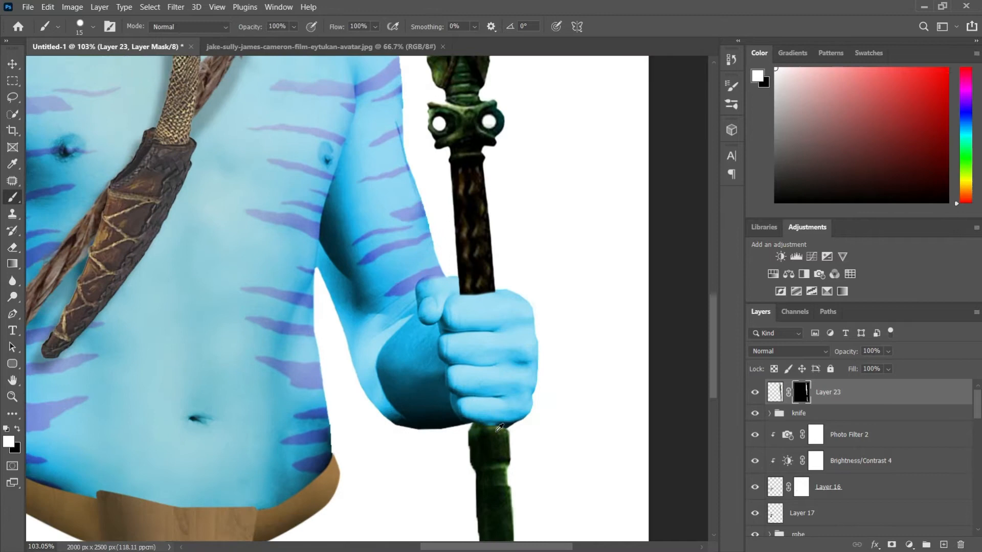
pyautogui.scroll(-2, 500, 427)
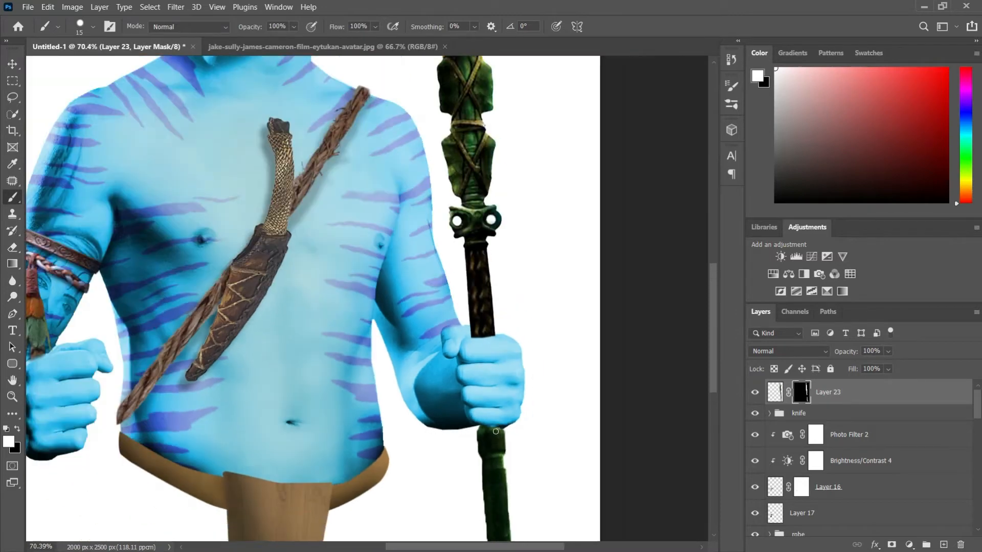
pyautogui.hotkey('ctrl', '0')
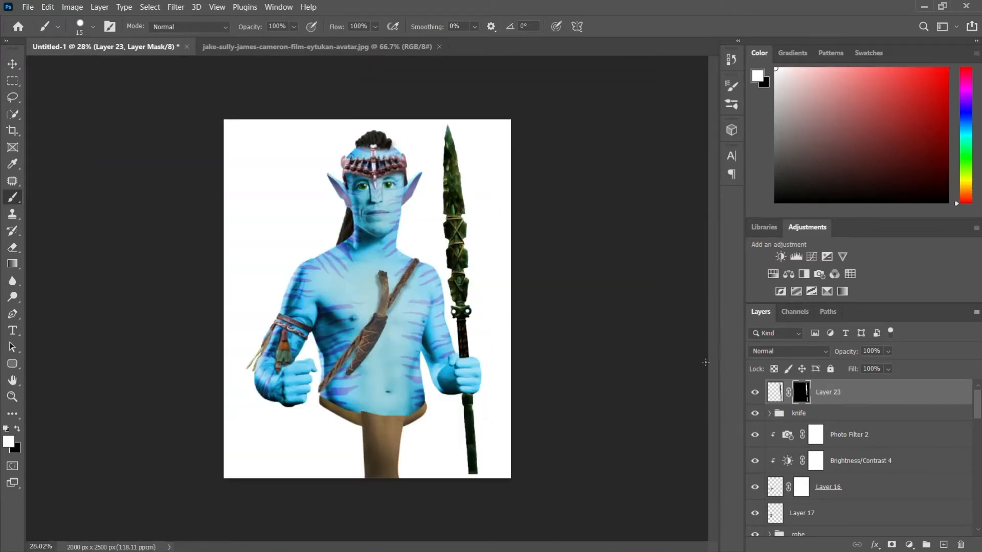
# - Close the jake-sully reference image, open 592c79ede8ec4c2bbedec8770d71dcfc.jpg, and choose the Quick Selection tool for it
pyautogui.click(439, 47)
pyautogui.click(27, 6)
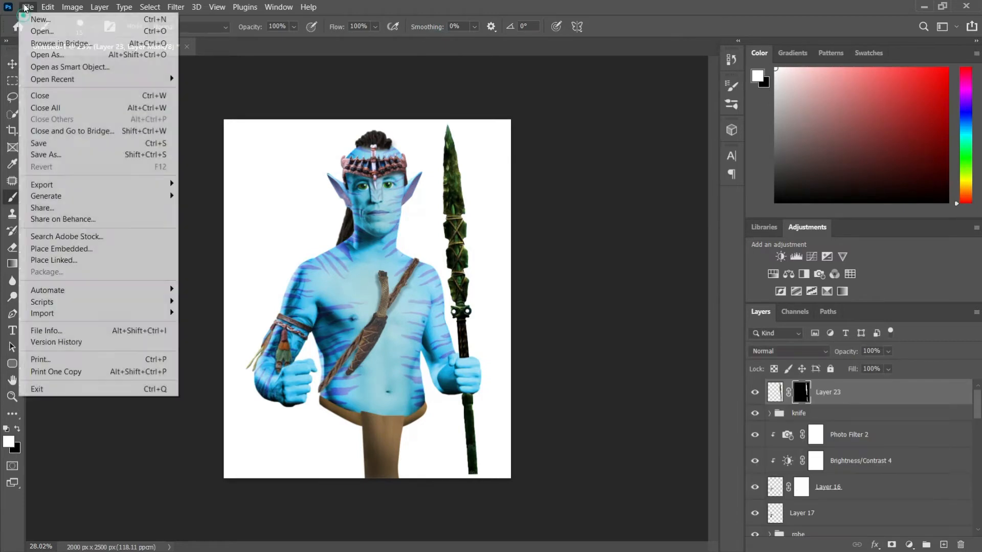
pyautogui.click(30, 29)
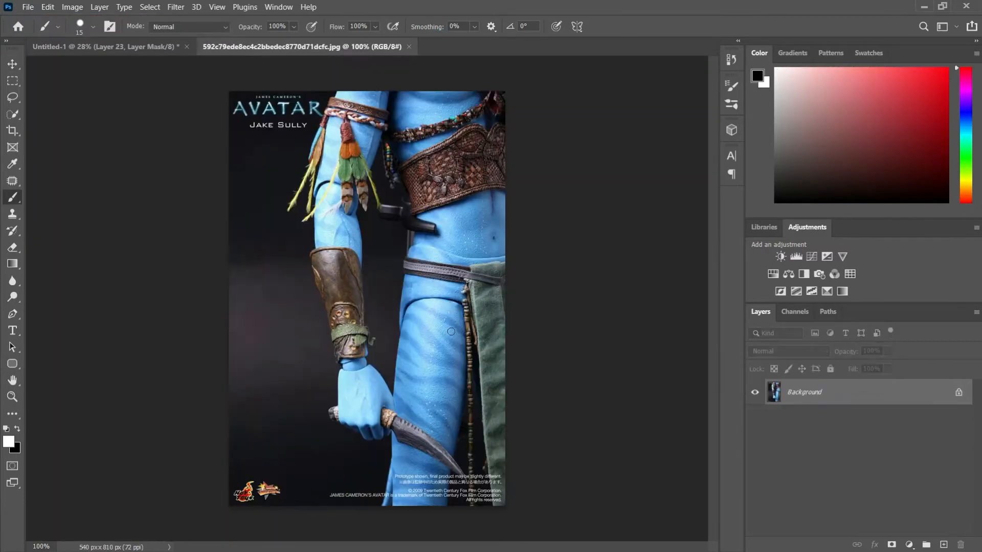
pyautogui.press('d')
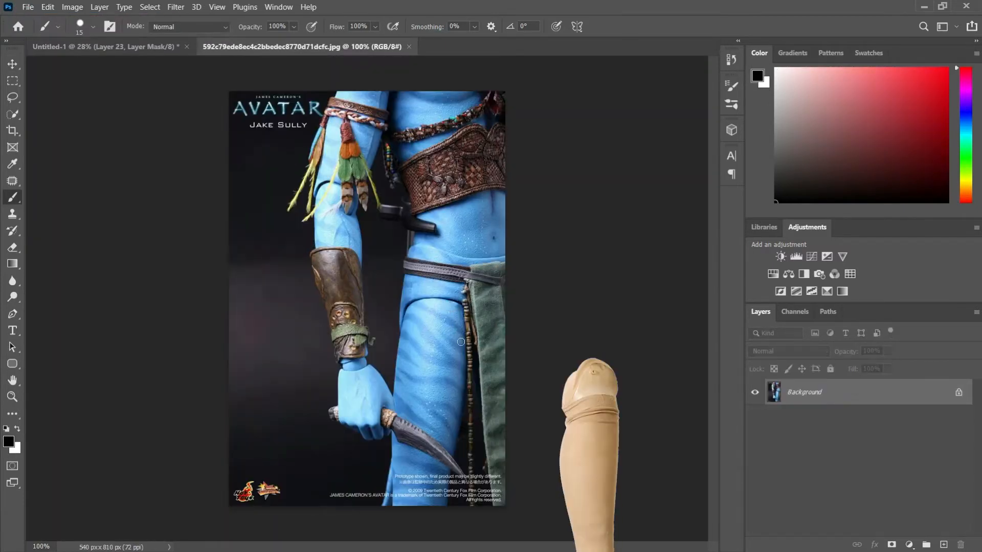
pyautogui.click(13, 115)
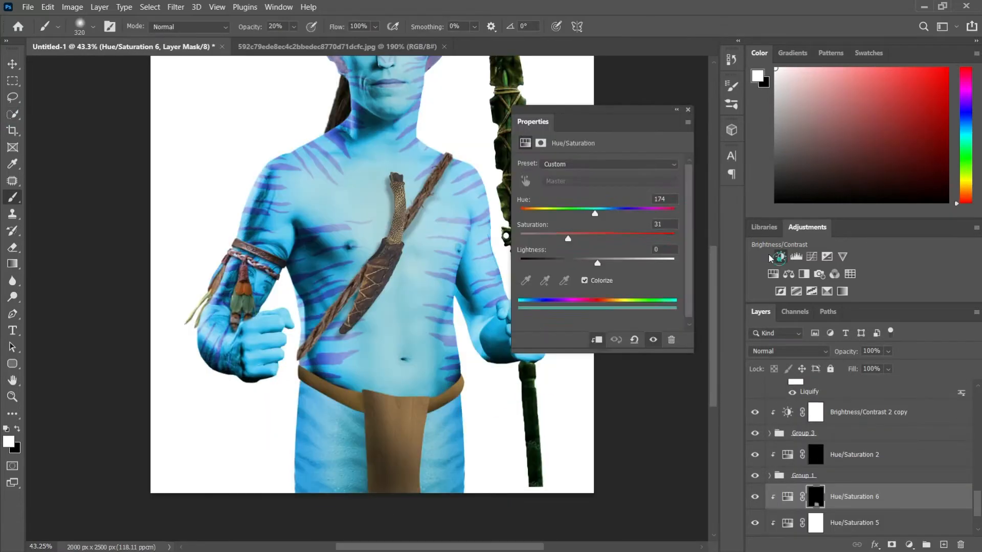
# - Add a clipped Brightness/Contrast adjustment above Hue/Saturation 6 for the legs
pyautogui.click(779, 256)
pyautogui.click(594, 341)
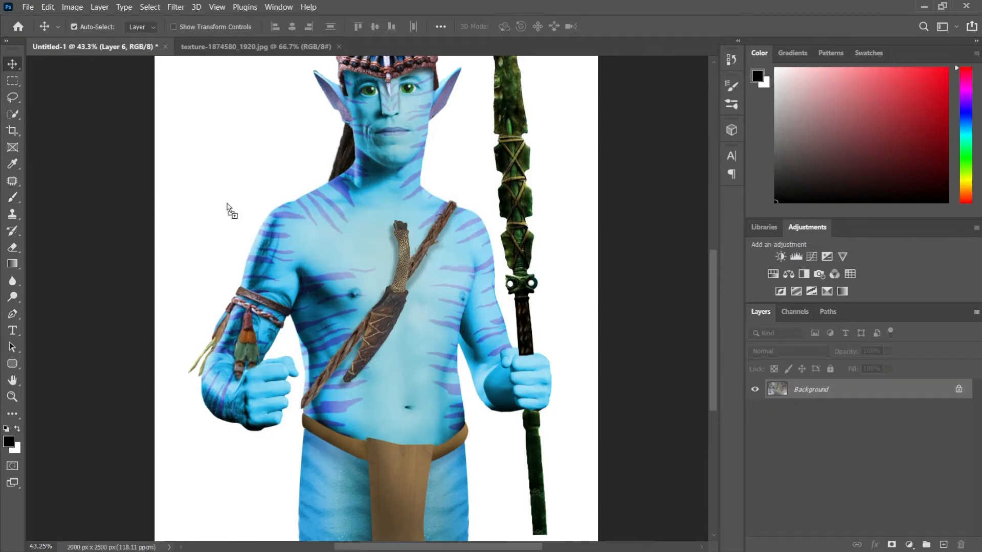
# - Paste the cracked texture above Layer 6 in the robe group and clip it to the loincloth as a blended surface
pyautogui.hotkey('ctrl', 'v')
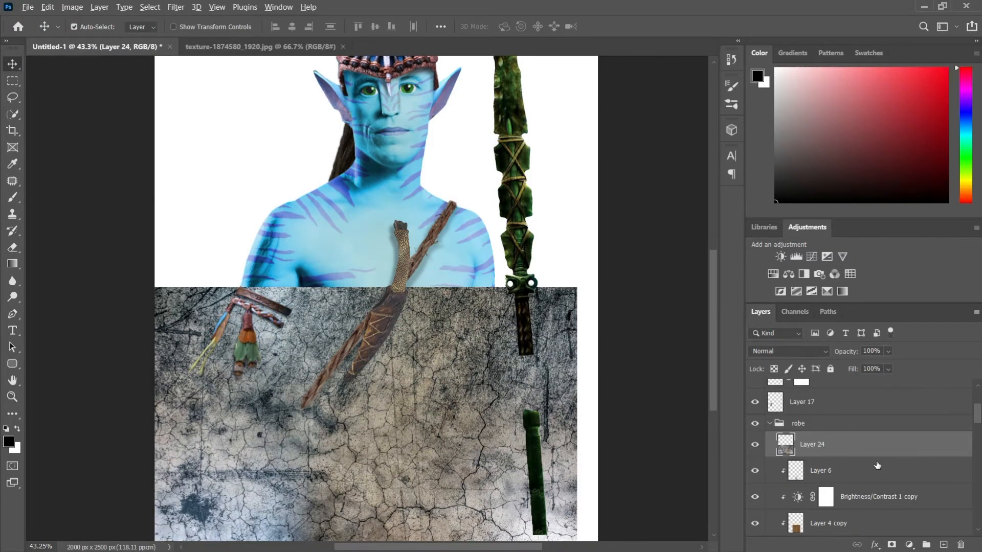
pyautogui.hotkey('ctrl', 'alt', 'g')
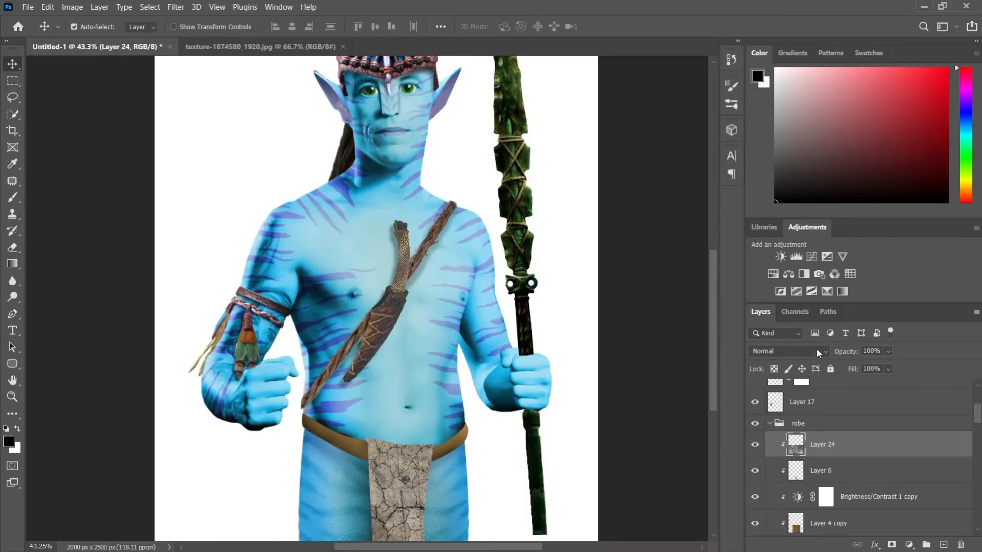
pyautogui.click(877, 367)
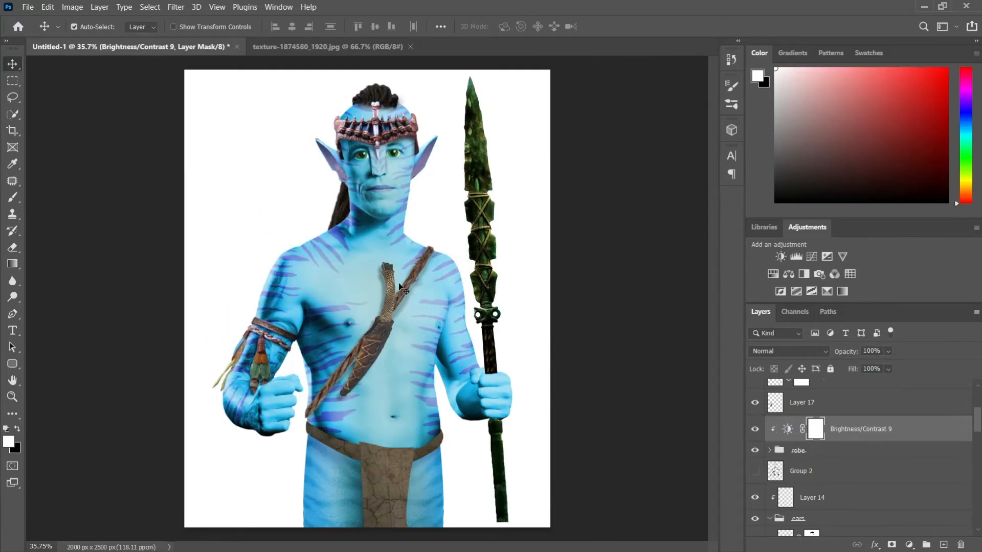
pyautogui.scroll(3, 404, 289)
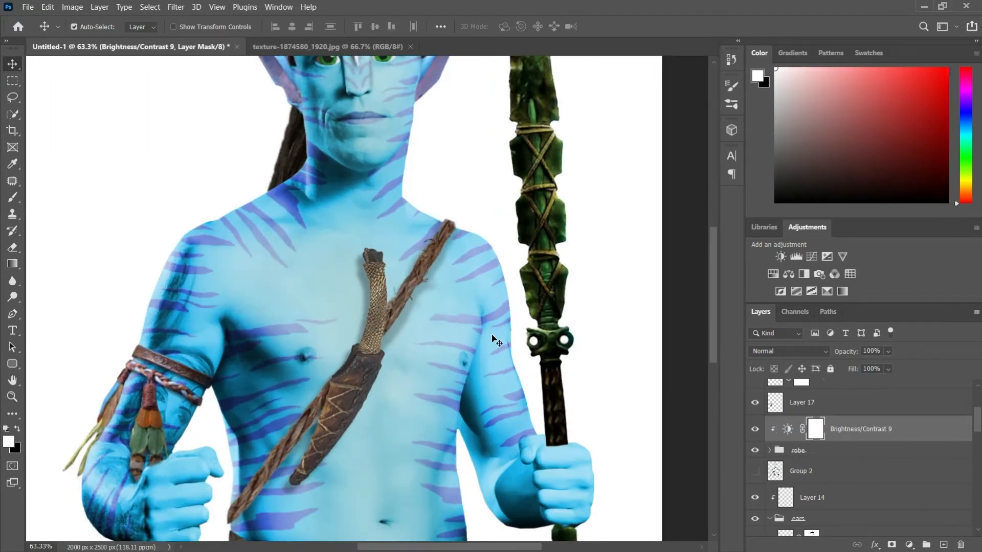
pyautogui.scroll(-2, 466, 374)
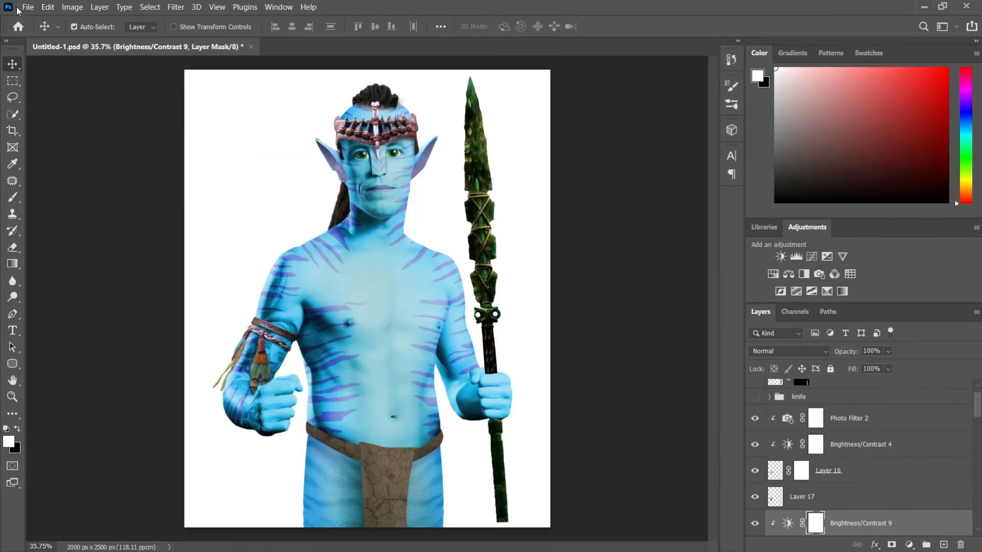
# - Open the Avatar portrait 8d57c180b398965e57d8b5a20285424e.jpg and switch to the Quick Selection tool for its beaded necklace
pyautogui.click(28, 7)
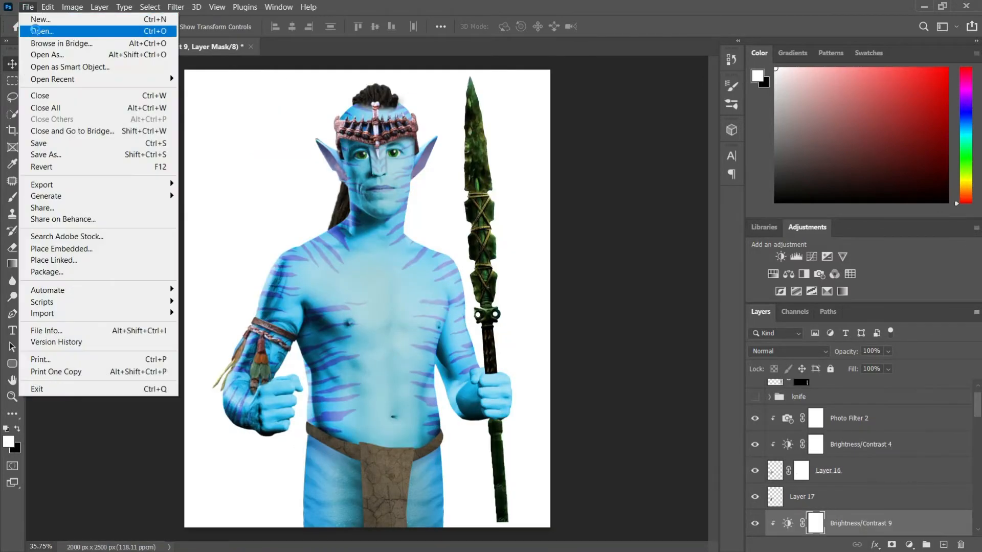
pyautogui.click(42, 31)
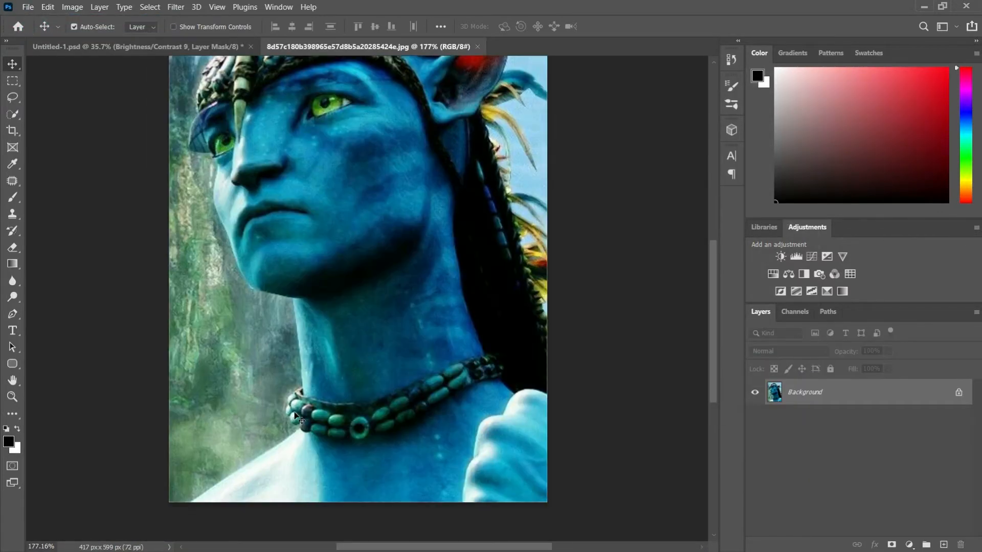
pyautogui.press('w')
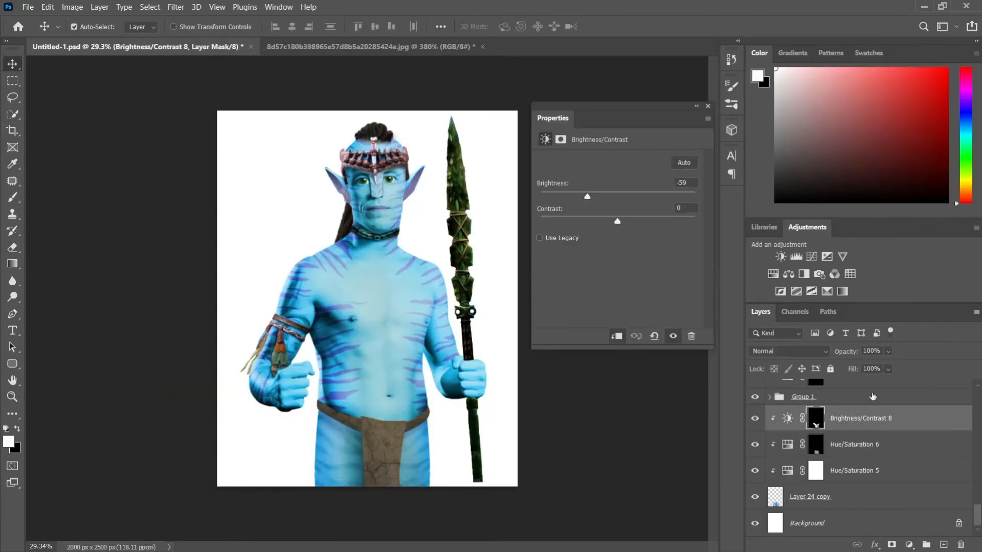
# - Add a clipped Brightness/Contrast adjustment above Brightness/Contrast 8 and raise its brightness for the legs
pyautogui.click(780, 257)
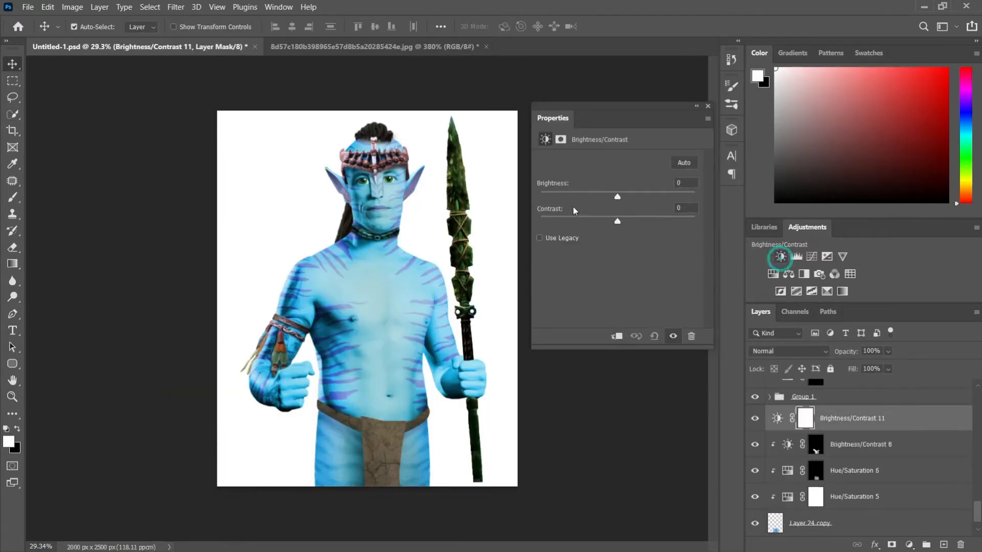
pyautogui.click(617, 336)
pyautogui.moveTo(618, 199); pyautogui.dragTo(667, 197)
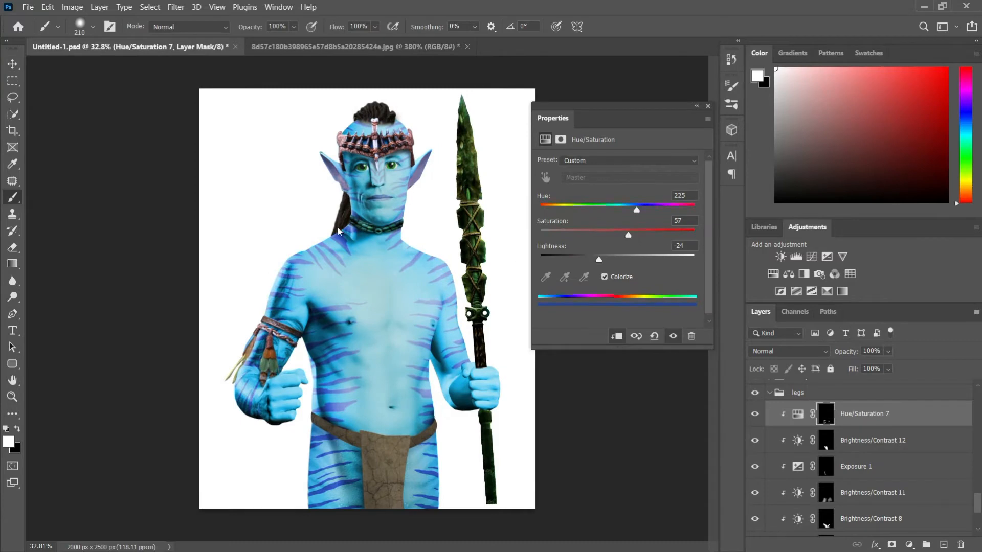
# - Reapply the last filter to the Hue/Saturation 7 leg-stripe mask and set the layer's opacity to 77%
pyautogui.click(175, 10)
pyautogui.click(180, 21)
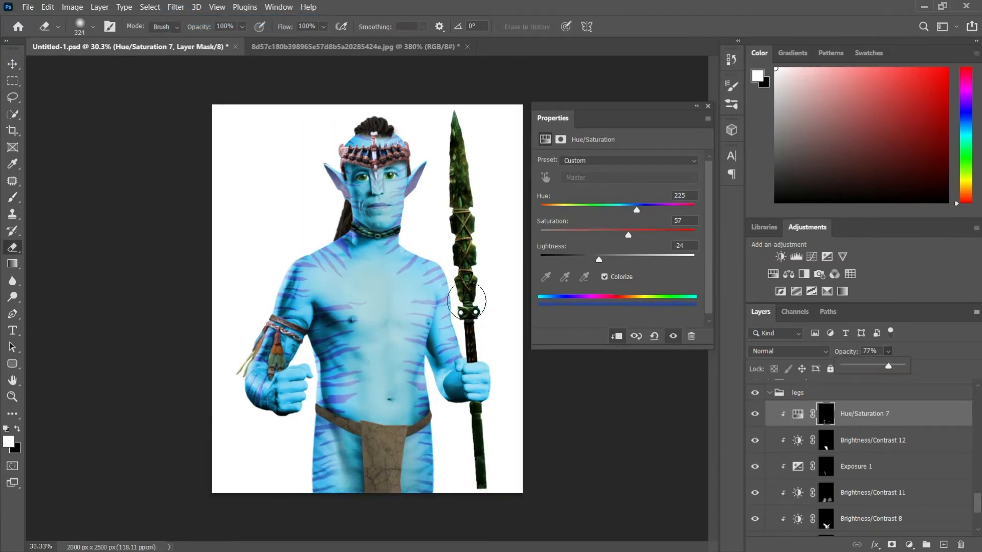
pyautogui.click(707, 106)
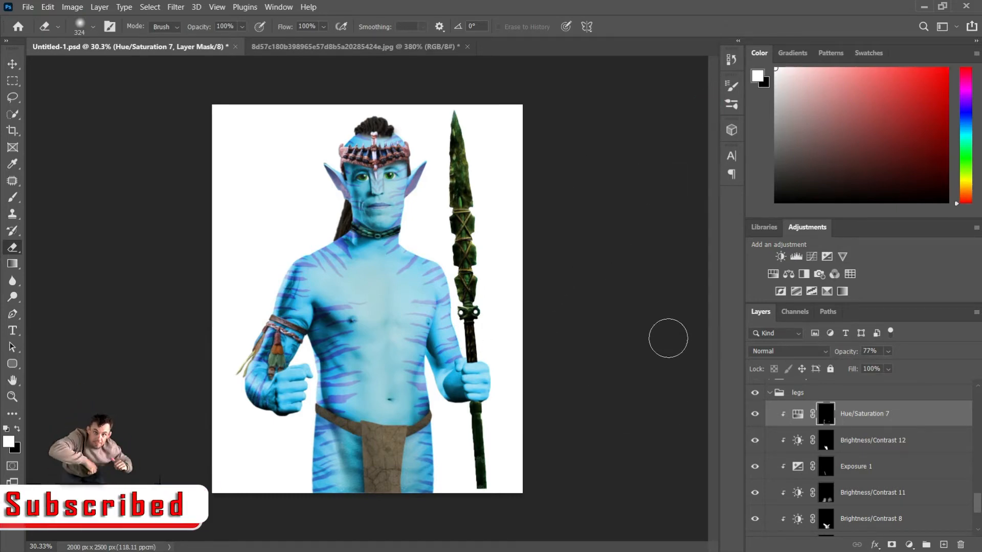
# - Select all layers above the Background and gather them into one group
pyautogui.hotkey('ctrl', 'alt', 'a')
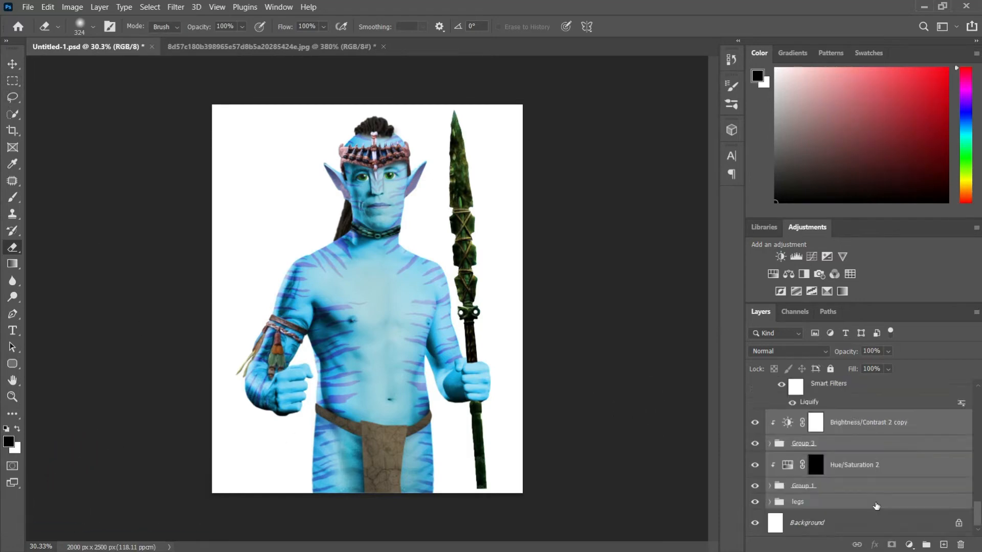
pyautogui.hotkey('ctrl', 'g')
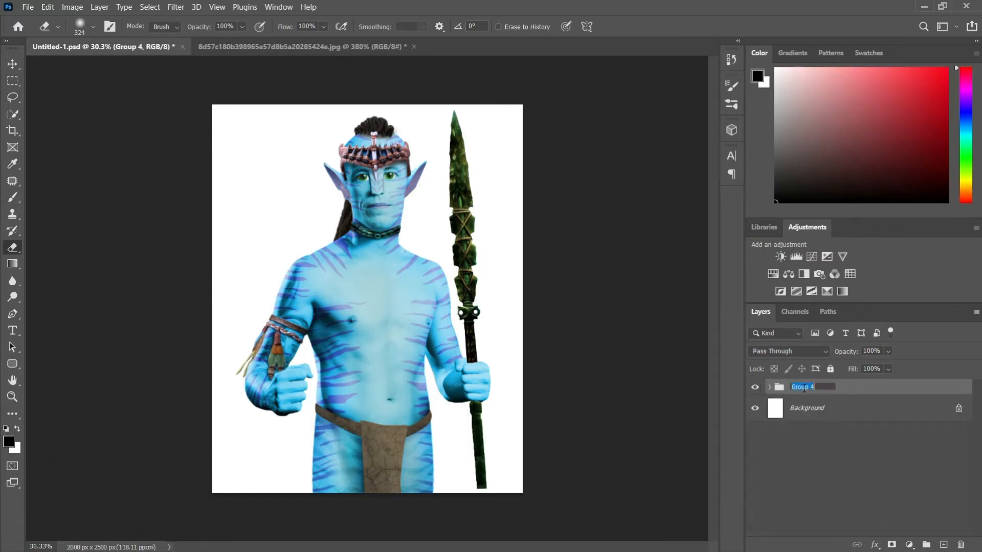
# - Name the new character group "me" and hide the Background layer
pyautogui.press('Return')
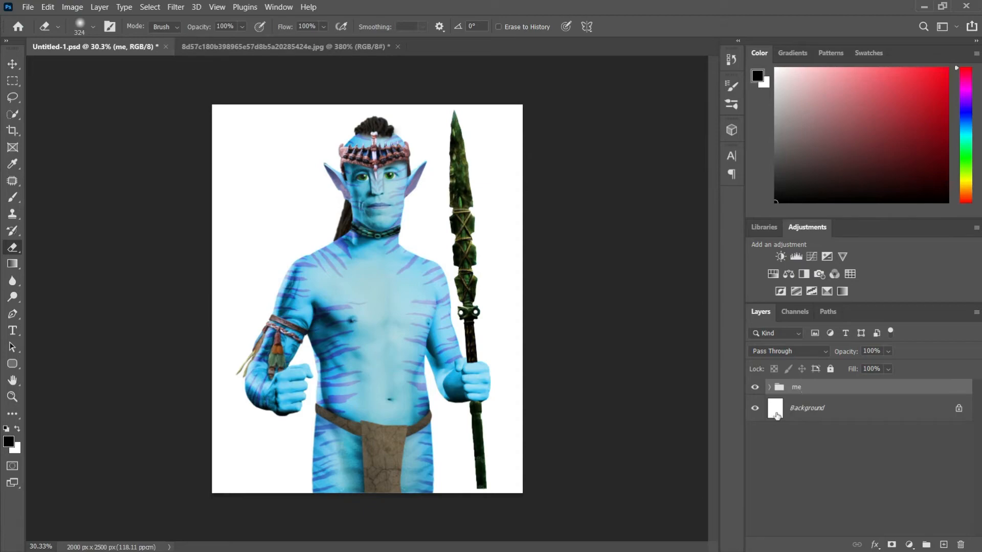
pyautogui.click(754, 409)
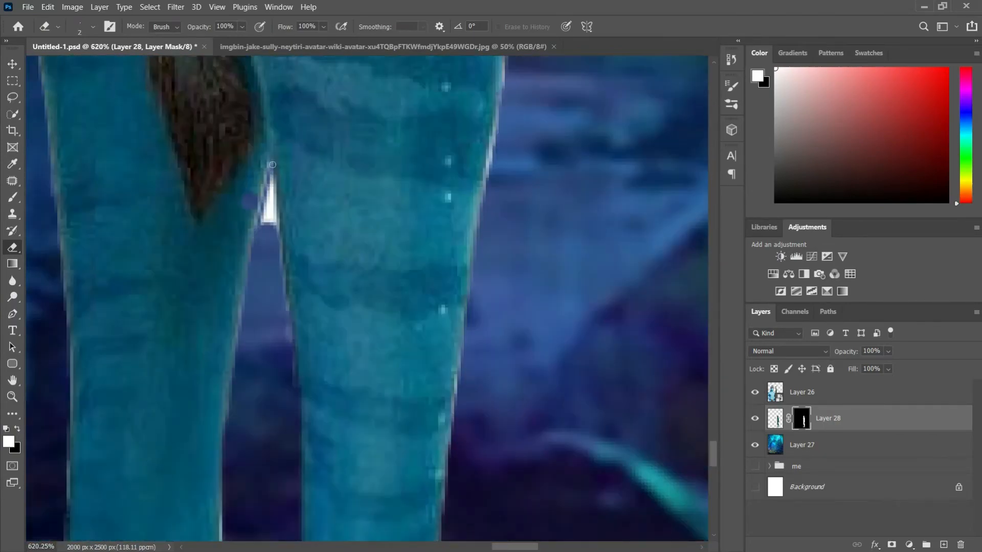
# - Mask out the leftover sliver between the woman's legs on Layer 28 and apply its layer mask
pyautogui.moveTo(272, 165); pyautogui.dragTo(269, 224)
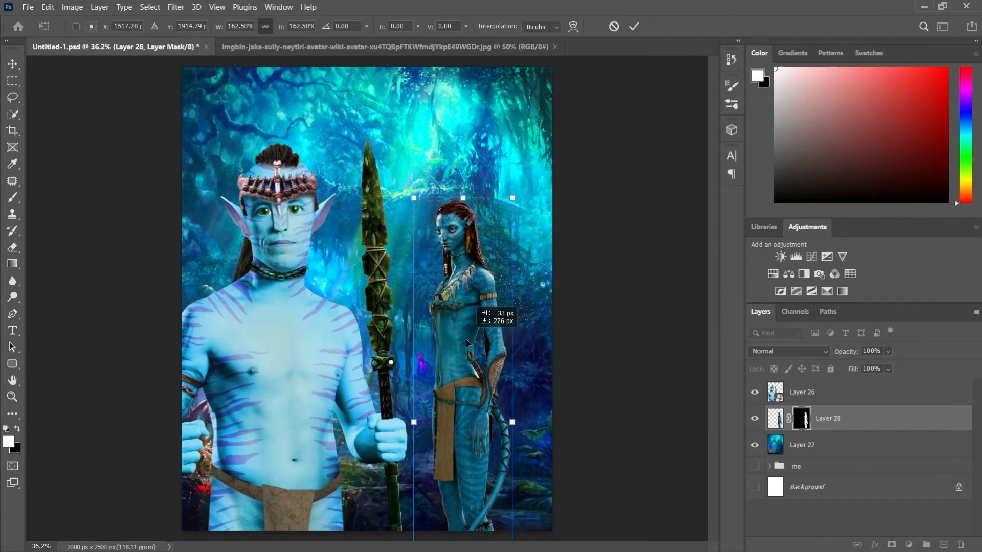
pyautogui.rightClick(802, 420)
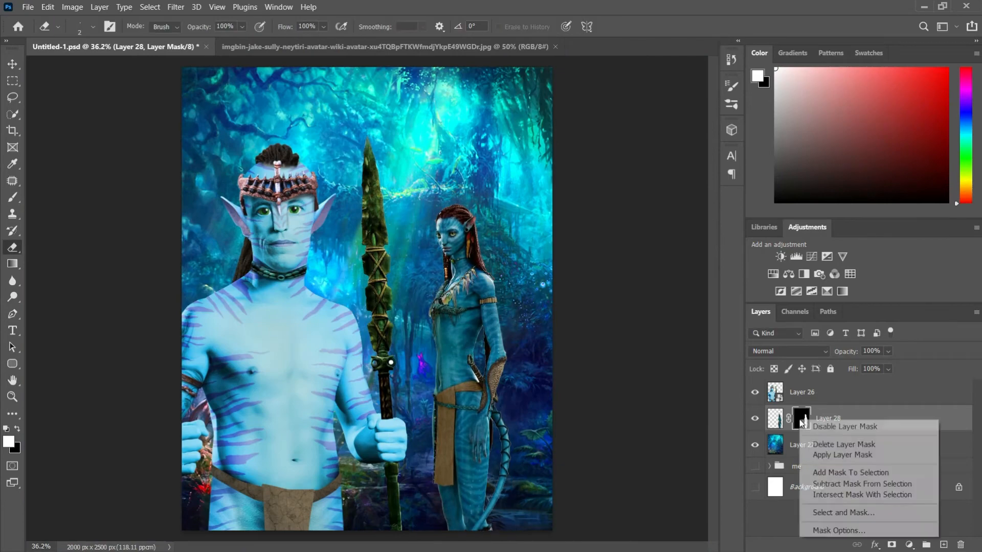
pyautogui.click(842, 455)
# - Add a Brightness/Contrast adjustment clipped to Layer 28 and slightly raise its brightness and contrast
pyautogui.click(781, 256)
pyautogui.click(618, 335)
pyautogui.moveTo(622, 198); pyautogui.dragTo(628, 197)
pyautogui.moveTo(622, 217); pyautogui.dragTo(633, 220)
pyautogui.press('v')
pyautogui.click(852, 443)
pyautogui.click(785, 420)
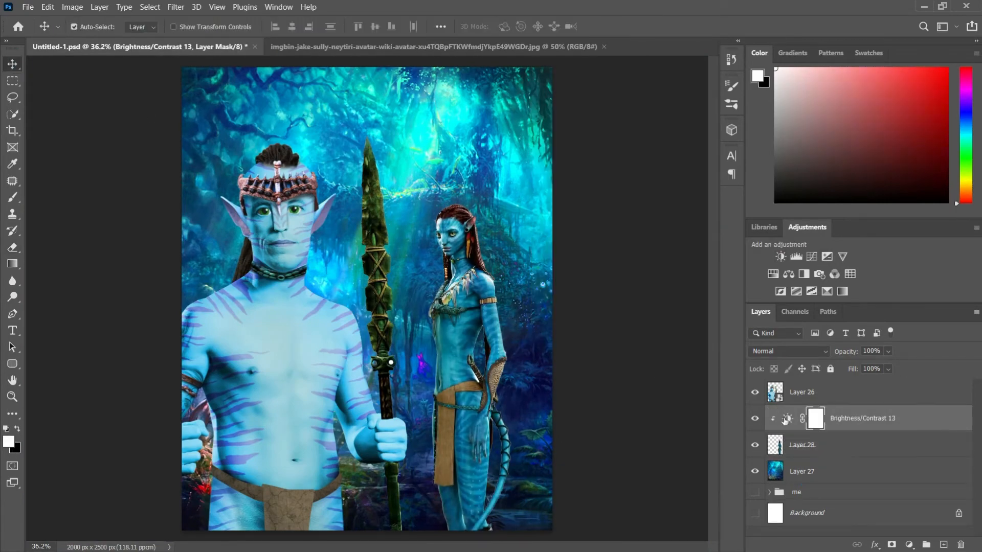
# - Add a second Brightness/Contrast adjustment for the woman and open the brush options for painting on Layer 29
pyautogui.click(781, 257)
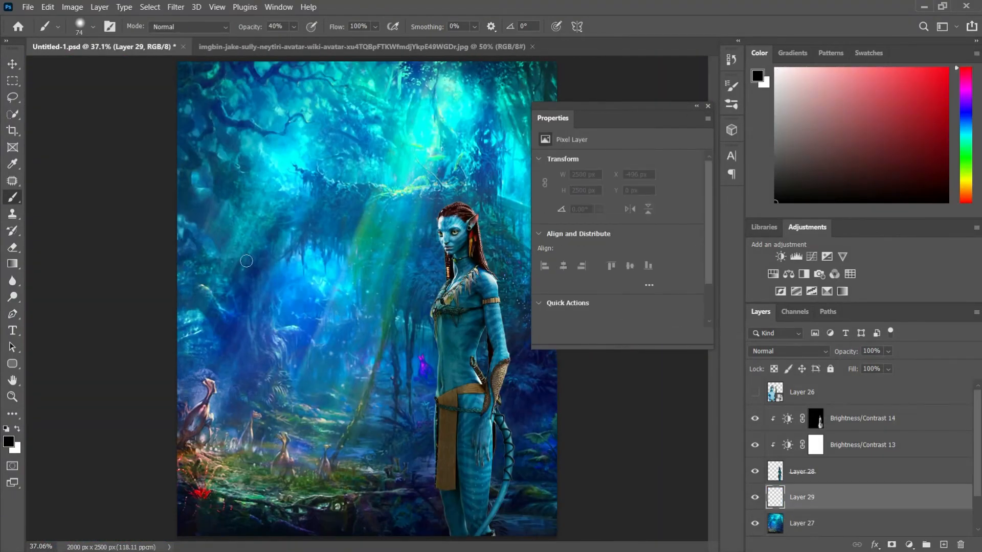
pyautogui.rightClick(252, 260)
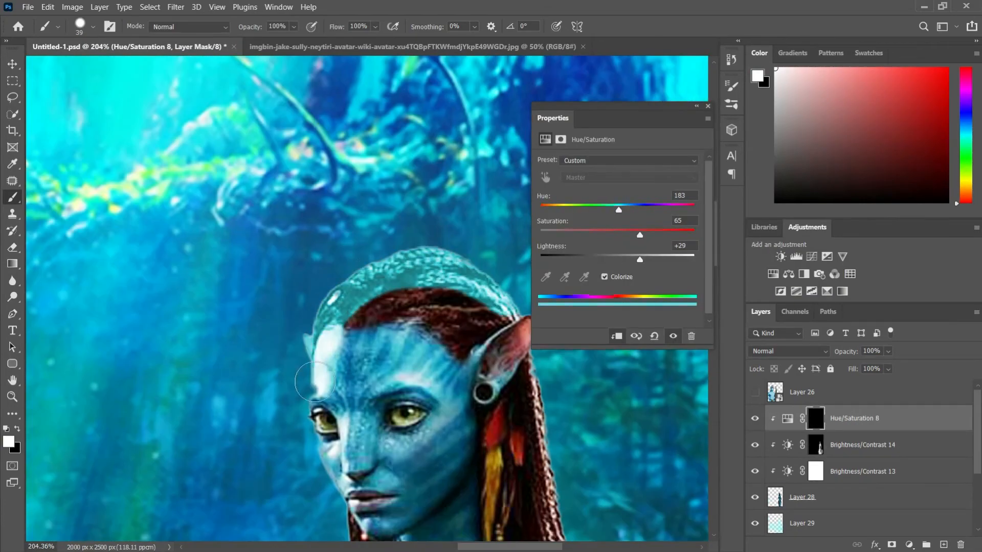
# - Paint a cyan rim highlight along the woman's face and front braid on the Hue/Saturation 8 mask, fading its inner side with the Eraser
pyautogui.scroll(2, 386, 298)
pyautogui.moveTo(378, 387); pyautogui.dragTo(396, 139)
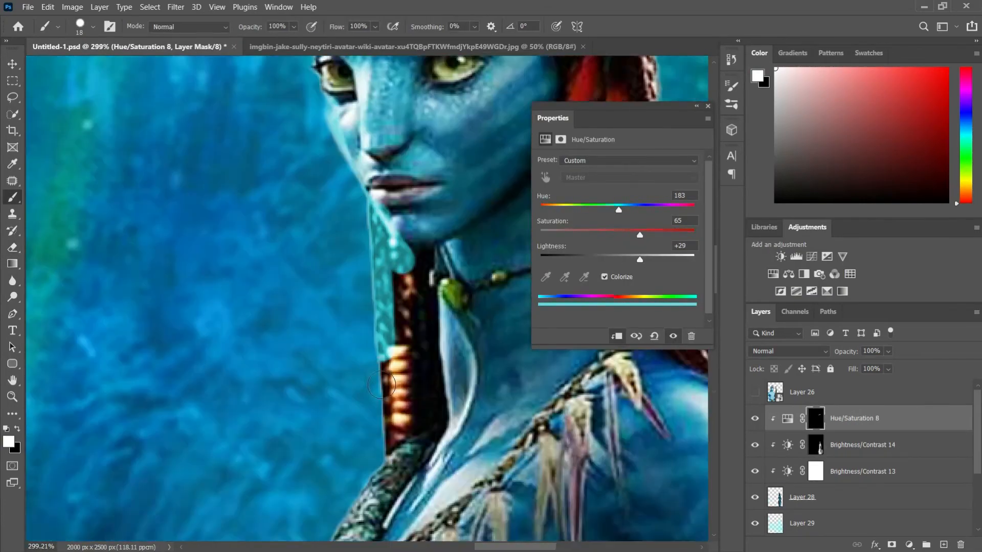
pyautogui.press('e')
pyautogui.moveTo(490, 103); pyautogui.dragTo(449, 339)
pyautogui.moveTo(450, 268); pyautogui.dragTo(450, 151)
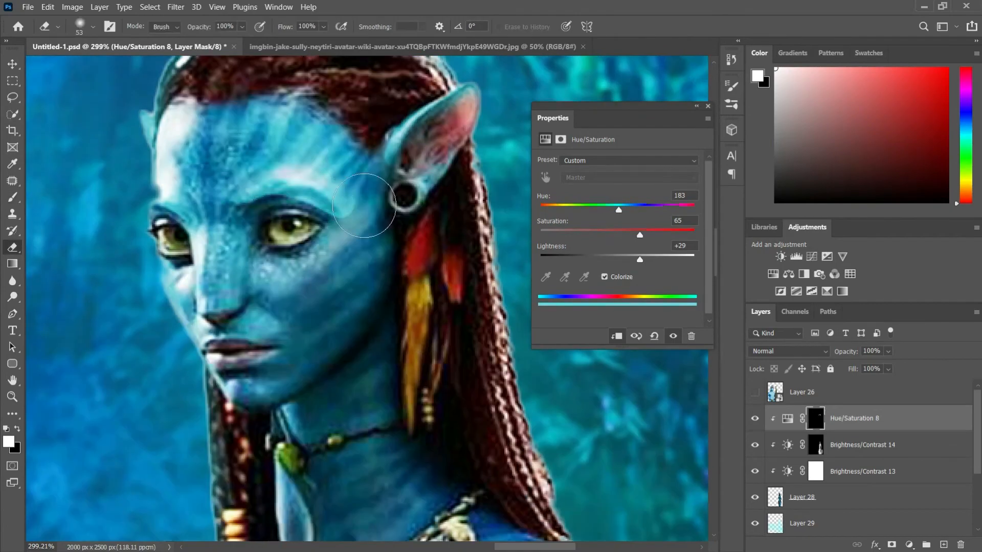
# - Continue the Hue/Saturation 8 rim highlight along the woman's back hair and shoulder, and soften it with the Eraser
pyautogui.scroll(-3, 362, 204)
pyautogui.moveTo(461, 327); pyautogui.dragTo(303, 204)
pyautogui.press('b')
pyautogui.moveTo(358, 286); pyautogui.dragTo(358, 353)
pyautogui.moveTo(296, 117); pyautogui.dragTo(353, 384)
pyautogui.press('e')
pyautogui.moveTo(283, 133); pyautogui.dragTo(332, 379)
pyautogui.scroll(-1, 365, 510)
pyautogui.moveTo(379, 491); pyautogui.dragTo(317, 127)
pyautogui.press('b')
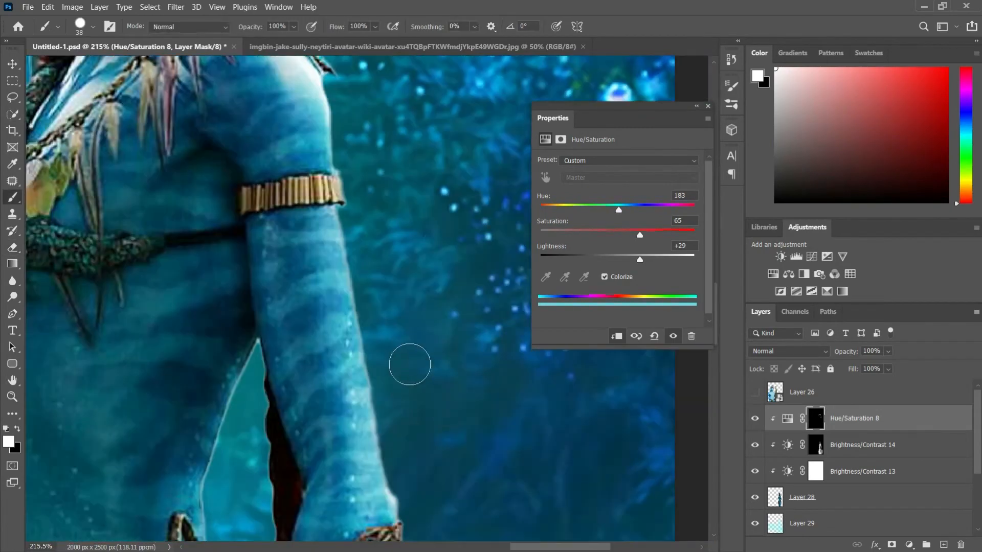
# - Add a layer mask to Layer 28 and erase the rough outer edge of the woman's arm
pyautogui.click(802, 497)
pyautogui.click(892, 545)
pyautogui.press('e')
pyautogui.moveTo(342, 425); pyautogui.dragTo(342, 369)
# - Paint the rim highlight down the woman's outer arm on the Hue/Saturation 8 mask and erase its inner side to blend it
pyautogui.press('b')
pyautogui.click(816, 418)
pyautogui.press('e')
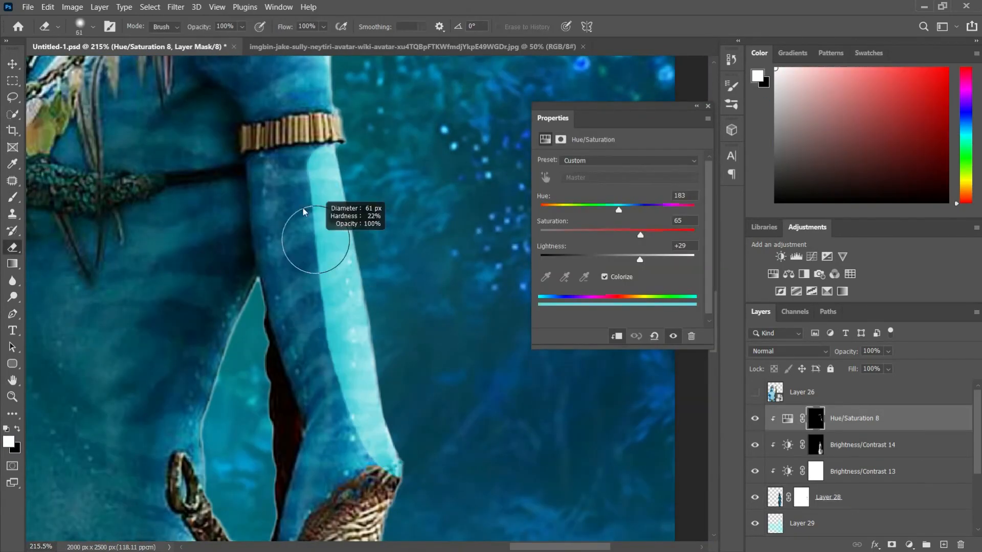
pyautogui.scroll(-6, 353, 237)
pyautogui.press('b')
pyautogui.moveTo(353, 271); pyautogui.dragTo(380, 455)
pyautogui.press('e')
pyautogui.moveTo(343, 299); pyautogui.dragTo(376, 455)
# - Paint the rim highlight on the woman's waist beside the arm gap and soften it with the Eraser
pyautogui.press('b')
pyautogui.scroll(5, 307, 204)
pyautogui.moveTo(286, 187); pyautogui.dragTo(259, 314)
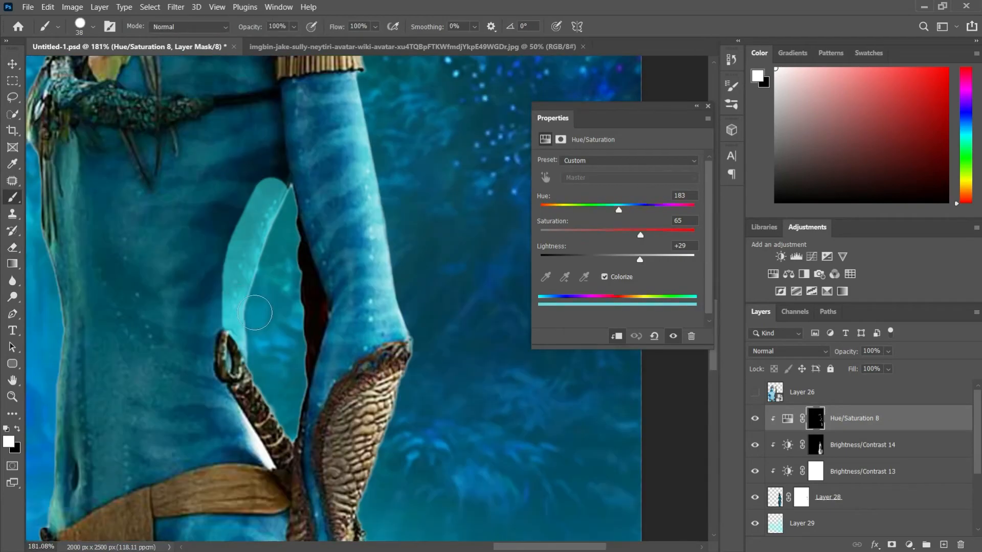
pyautogui.moveTo(204, 386); pyautogui.dragTo(256, 461)
pyautogui.press('e')
pyautogui.moveTo(265, 151); pyautogui.dragTo(241, 327)
pyautogui.moveTo(157, 179)
pyautogui.mouseDown()
pyautogui.moveTo(157, 312)
pyautogui.moveTo(499, 485)
pyautogui.mouseUp()
# - Paint the rim highlight along the woman's chest harness and front side, and erase the excess to blend it
pyautogui.press('b')
pyautogui.moveTo(427, 287); pyautogui.dragTo(438, 462)
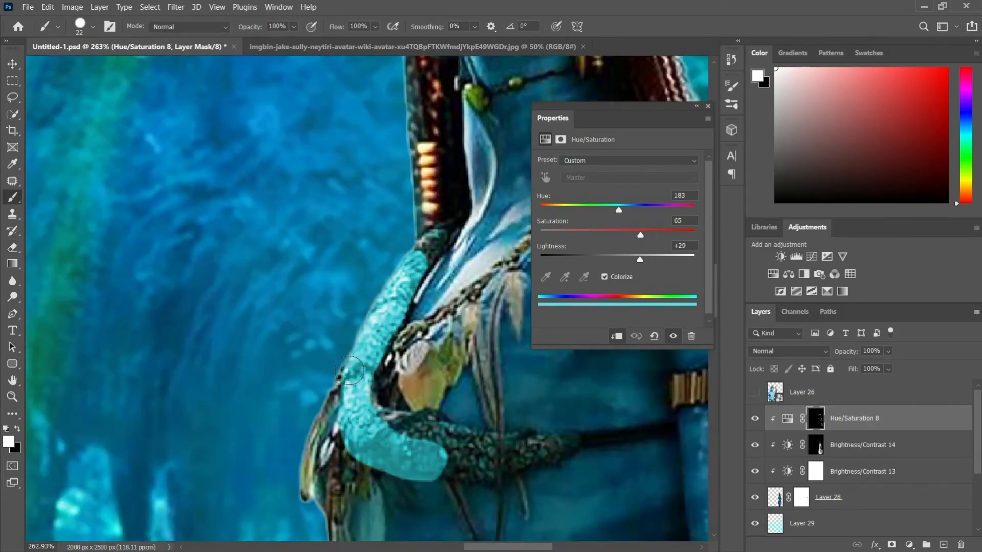
pyautogui.press('e')
pyautogui.scroll(-3, 366, 256)
pyautogui.press('b')
pyautogui.press('e')
pyautogui.moveTo(369, 178)
pyautogui.mouseDown()
pyautogui.moveTo(376, 401)
pyautogui.moveTo(372, 394)
pyautogui.mouseUp()
pyautogui.moveTo(358, 404); pyautogui.dragTo(361, 211)
# - Increase the saturation and lightness of the Hue/Saturation 8 rim highlight
pyautogui.scroll(-9, 333, 409)
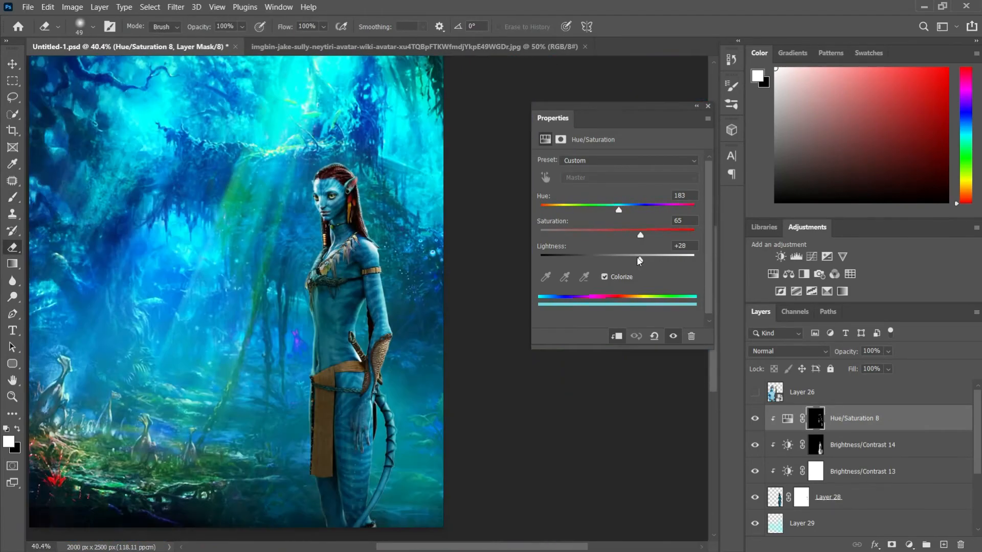
pyautogui.moveTo(640, 235); pyautogui.dragTo(695, 235)
pyautogui.moveTo(640, 260); pyautogui.dragTo(653, 260)
# - Check the effect of Brightness/Contrast 14 and inspect the blending options of Hue/Saturation 8
pyautogui.scroll(8, 327, 127)
pyautogui.click(815, 445)
pyautogui.click(754, 444)
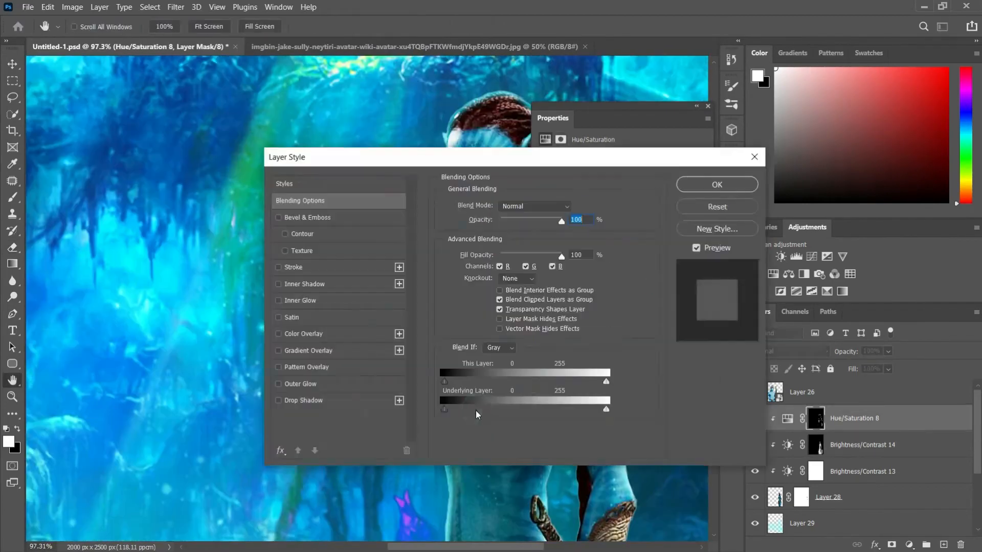
pyautogui.press('Escape')
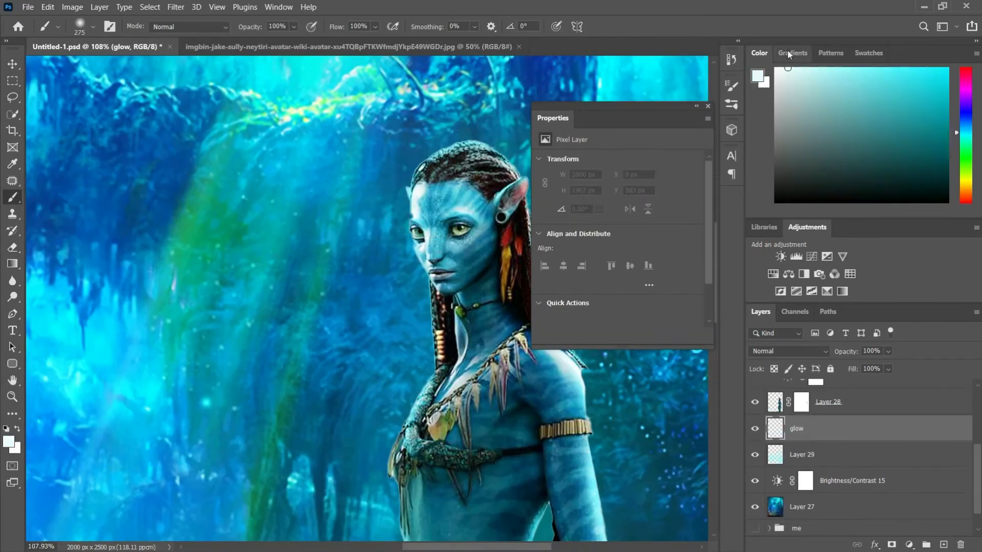
# - Paint a soft pale glow behind the woman's body on the glow layer with the brush at 20% opacity
pyautogui.click(447, 164)
pyautogui.hotkey('ctrl', 'z')
pyautogui.press('2')
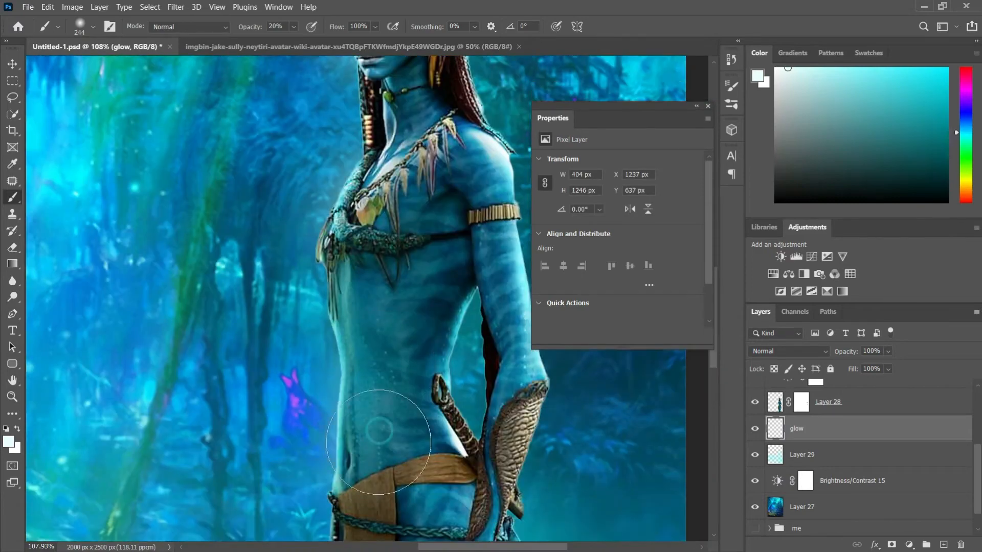
pyautogui.scroll(1, 471, 263)
pyautogui.moveTo(446, 246); pyautogui.dragTo(452, 424)
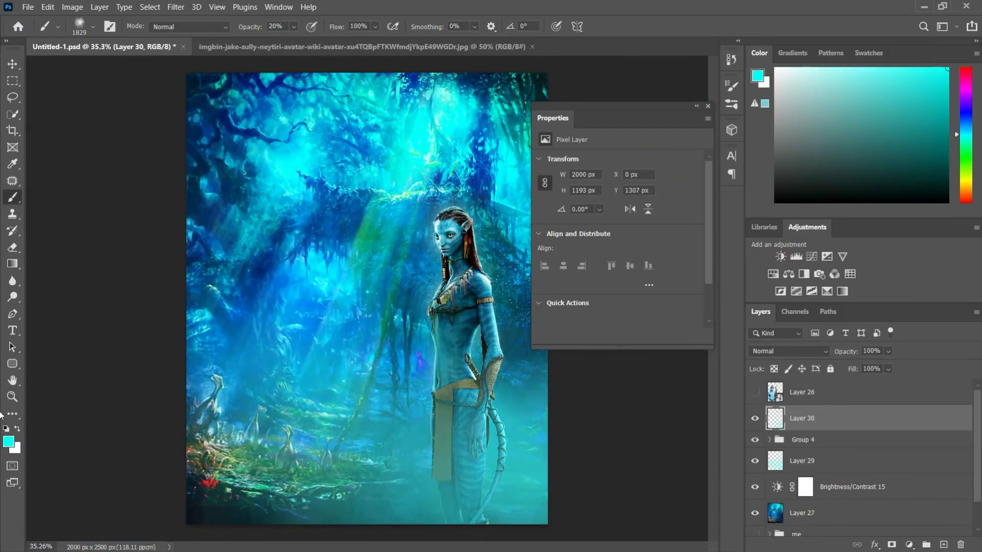
# - Clip Brightness/Contrast 16 to the man's Layer 26 and raise its contrast
pyautogui.click(615, 336)
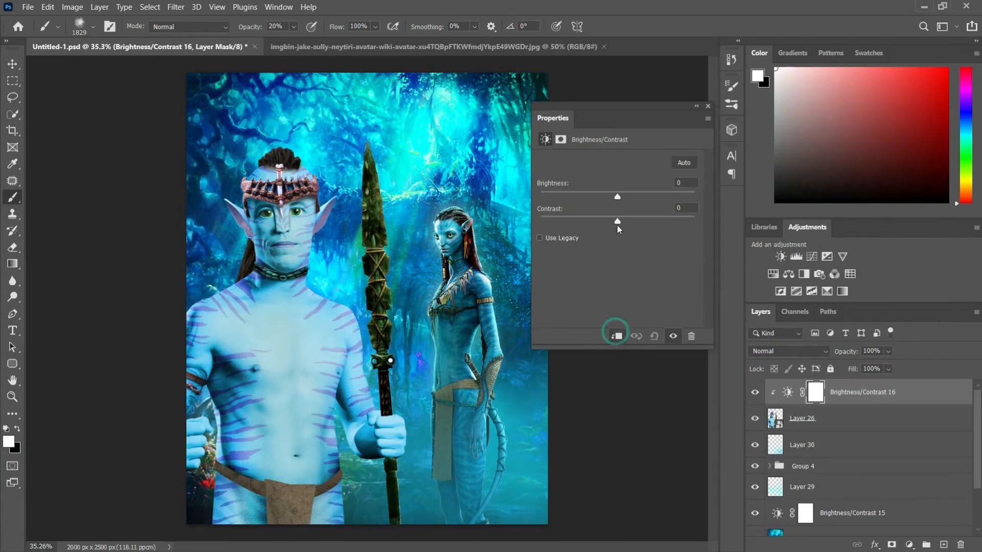
pyautogui.moveTo(616, 221); pyautogui.dragTo(647, 220)
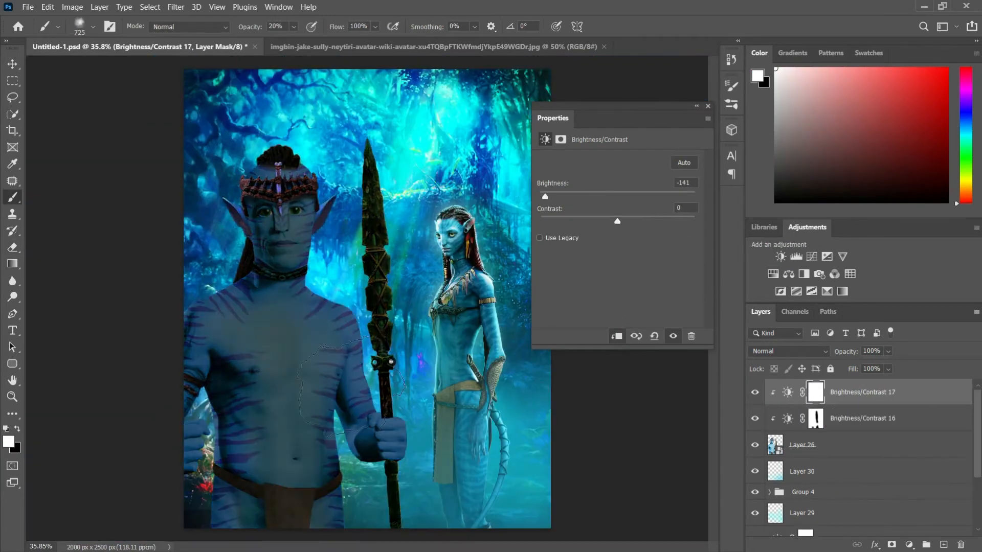
# - Invert the Brightness/Contrast 17 mask and brush the dark shading onto the man's torso
pyautogui.hotkey('ctrl', 'i')
pyautogui.moveTo(251, 506)
pyautogui.mouseDown()
pyautogui.moveTo(204, 226)
pyautogui.moveTo(261, 511)
pyautogui.moveTo(286, 389)
pyautogui.mouseUp()
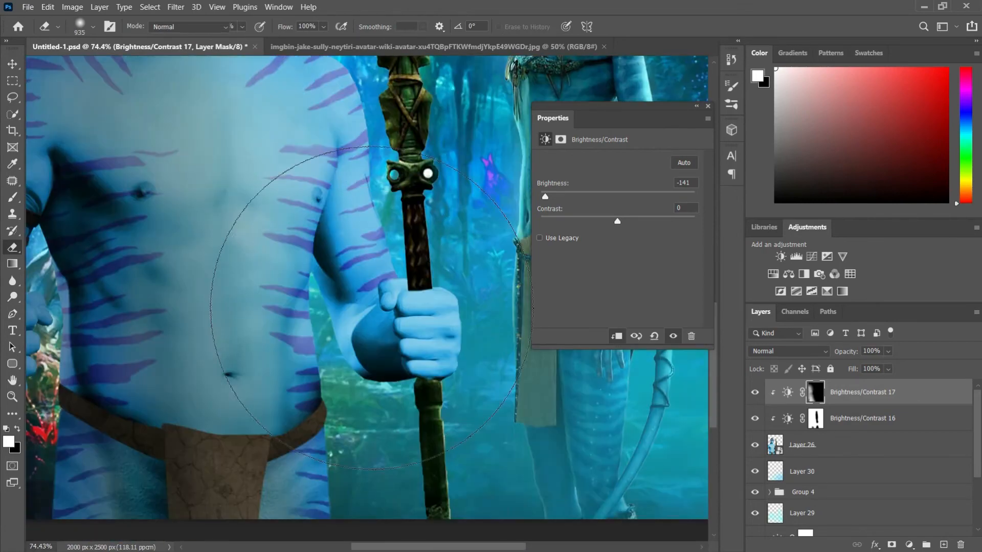
# - Refine the man's shading on the Brightness/Contrast 17 mask with alternating Brush and Eraser strokes
pyautogui.press('b')
pyautogui.moveTo(350, 287)
pyautogui.mouseDown()
pyautogui.moveTo(429, 348)
pyautogui.moveTo(358, 302)
pyautogui.mouseUp()
pyautogui.press('e')
pyautogui.moveTo(413, 231); pyautogui.dragTo(276, 237)
pyautogui.moveTo(363, 225); pyautogui.dragTo(445, 329)
pyautogui.scroll(2, 399, 307)
pyautogui.moveTo(414, 445)
pyautogui.mouseDown()
pyautogui.moveTo(344, 447)
pyautogui.moveTo(294, 424)
pyautogui.mouseUp()
pyautogui.press('b')
pyautogui.moveTo(281, 383); pyautogui.dragTo(307, 332)
pyautogui.press('e')
pyautogui.moveTo(333, 332); pyautogui.dragTo(297, 335)
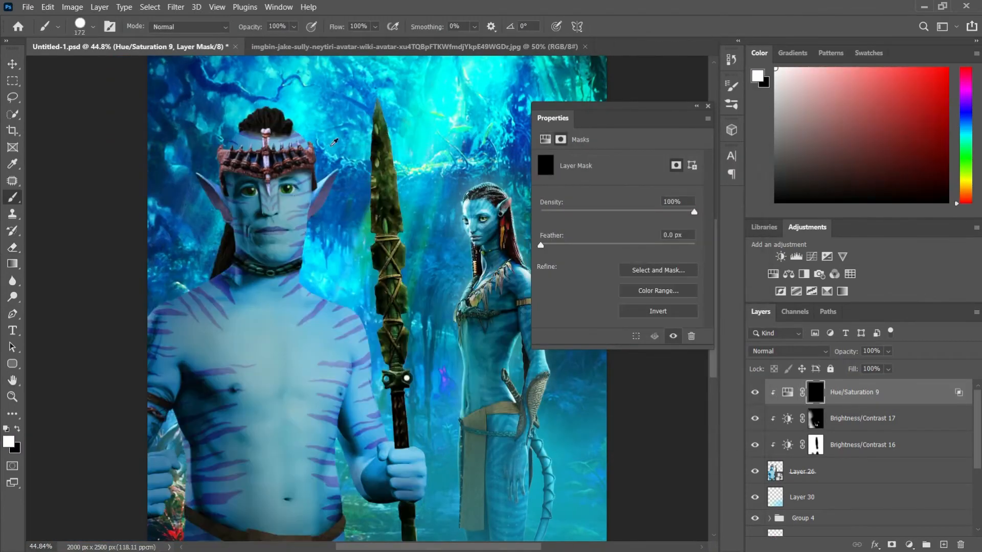
# - Paint a rim highlight around the man's head and headpiece on the Hue/Saturation 9 mask
pyautogui.scroll(5, 335, 347)
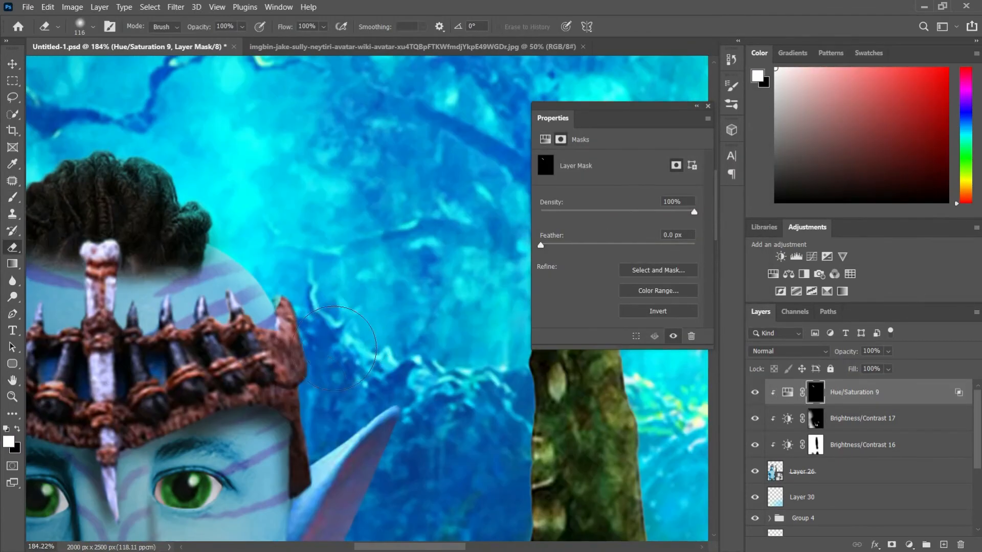